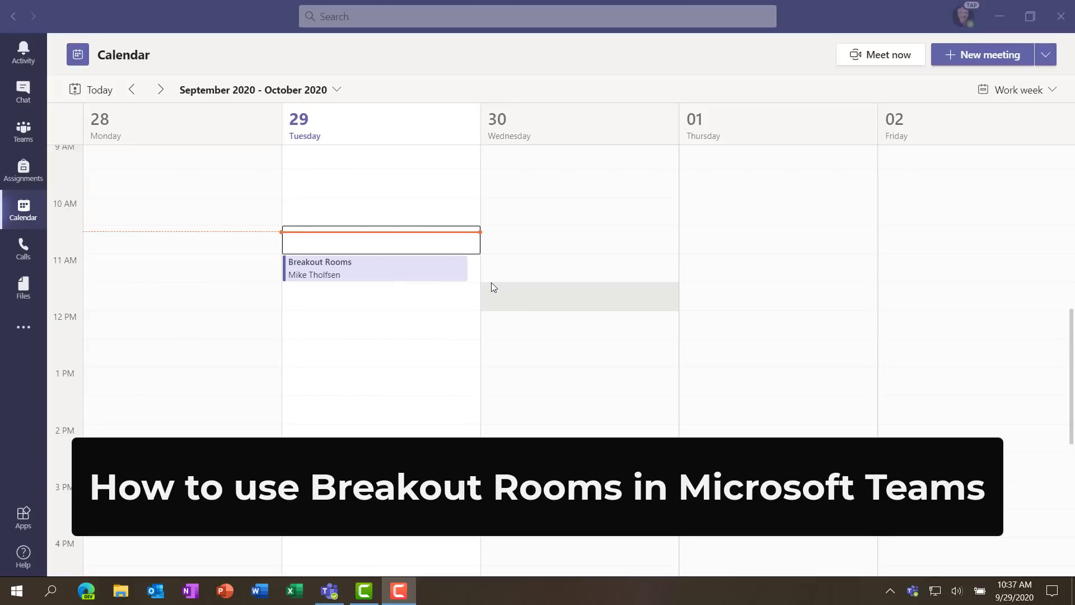
Join the 'Breakout Room filming' meeting from the calendar event with the camera on
{"action": "left_click", "coordinate": [410, 270]}
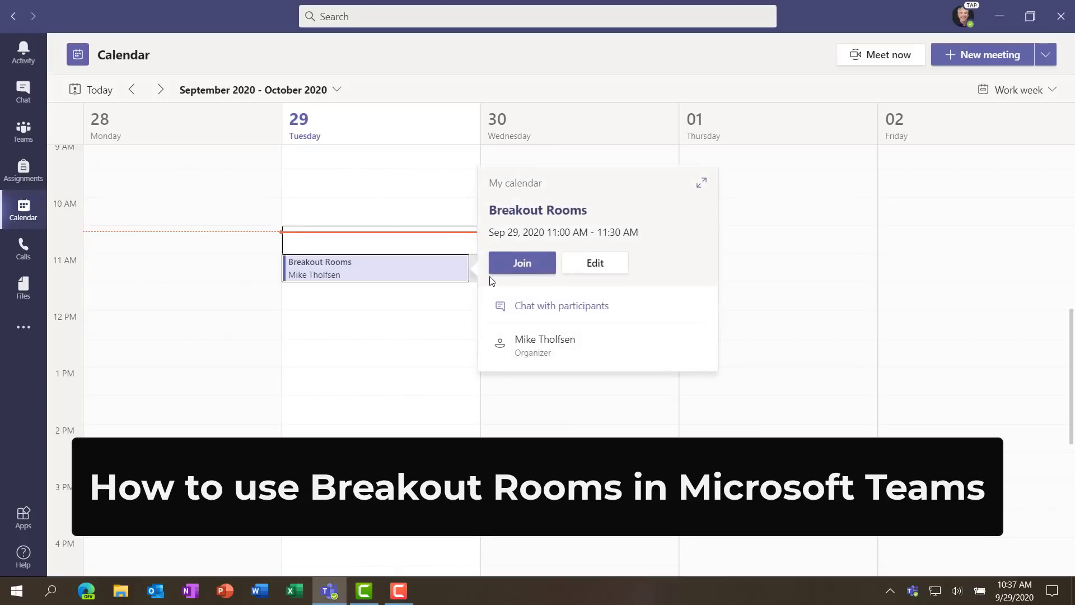
{"action": "left_click", "coordinate": [520, 274]}
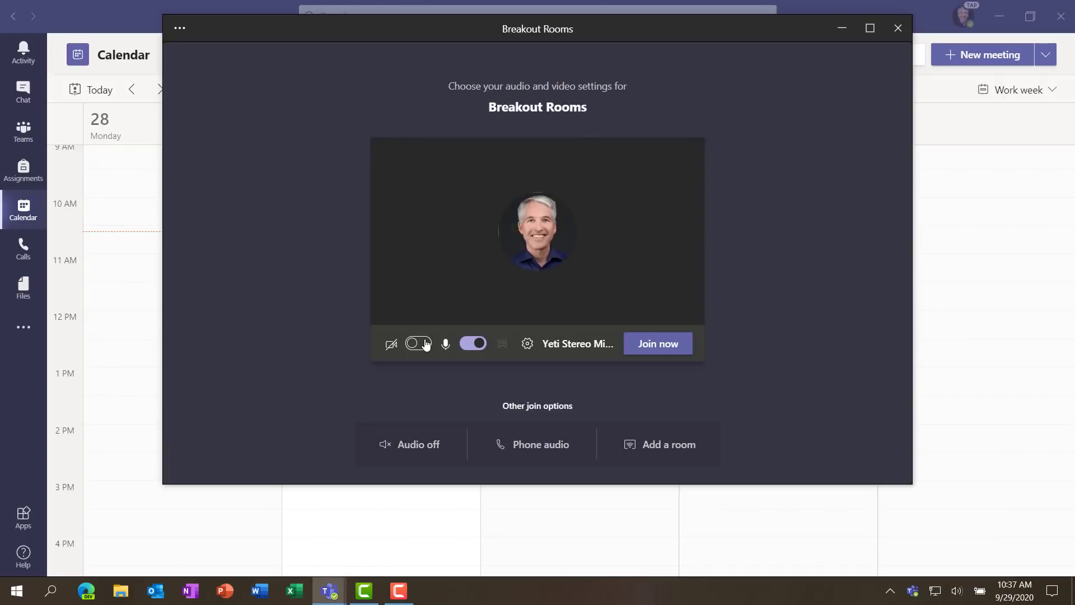
{"action": "left_click", "coordinate": [424, 343]}
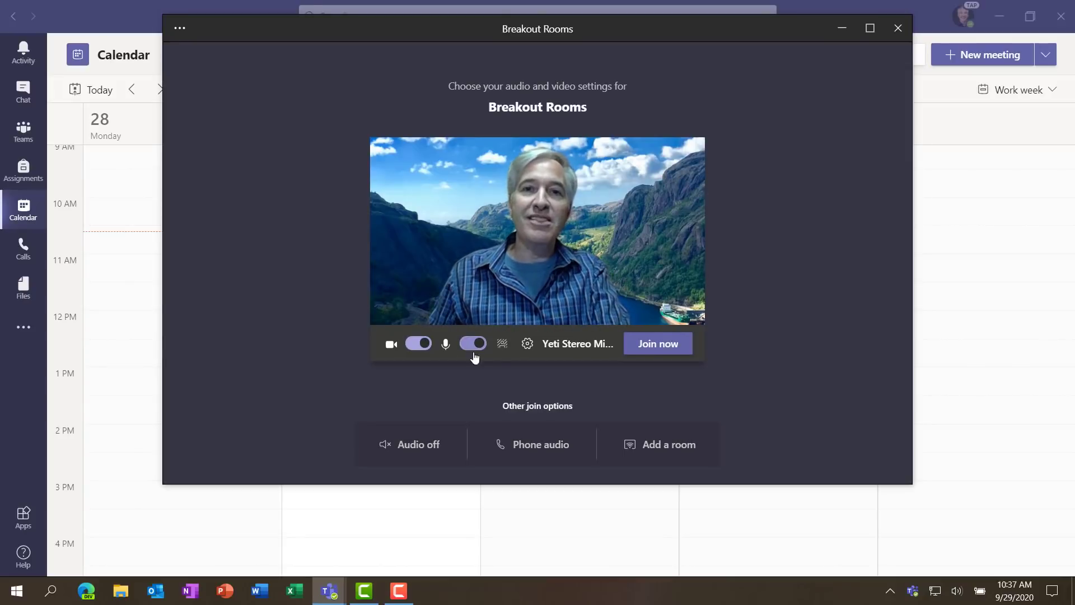
{"action": "left_click", "coordinate": [649, 336]}
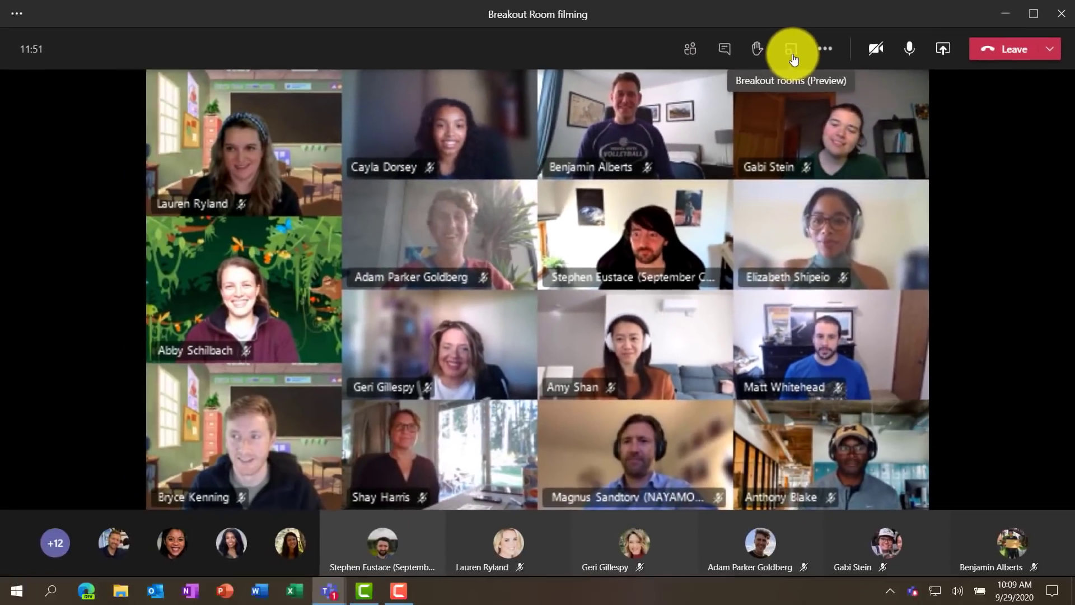
Create 4 breakout rooms with the 15 participants assigned automatically
{"action": "left_click", "coordinate": [661, 81]}
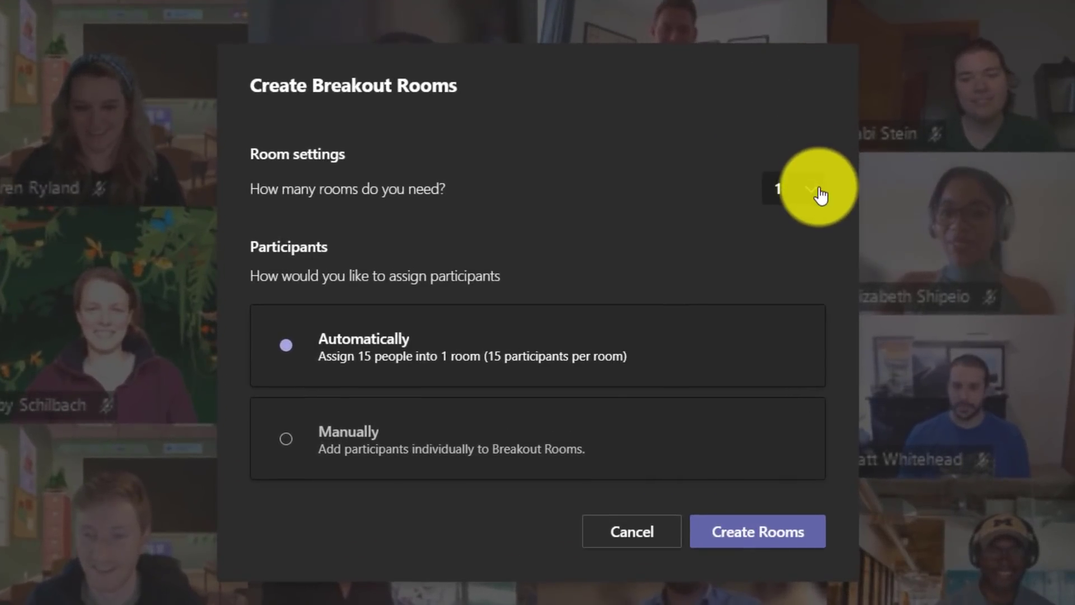
{"action": "left_click", "coordinate": [815, 196]}
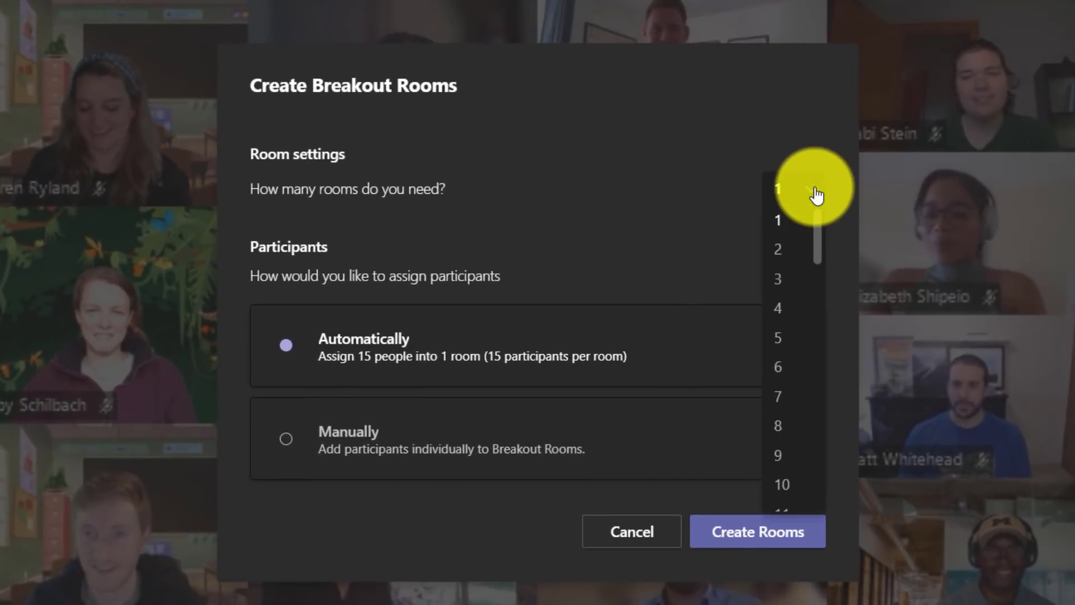
{"action": "left_click", "coordinate": [785, 310]}
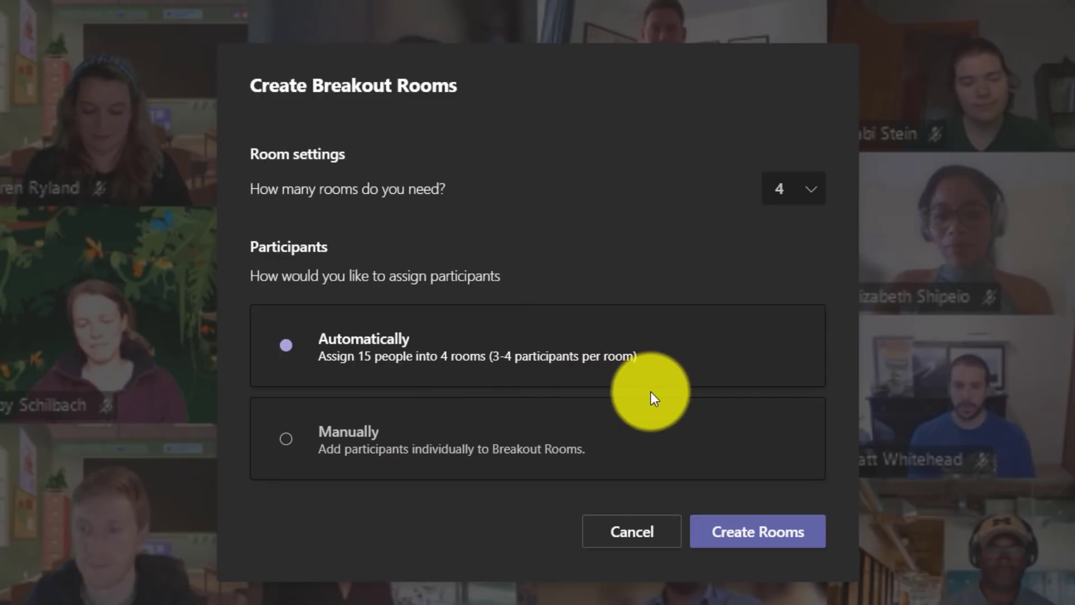
{"action": "left_click", "coordinate": [761, 537]}
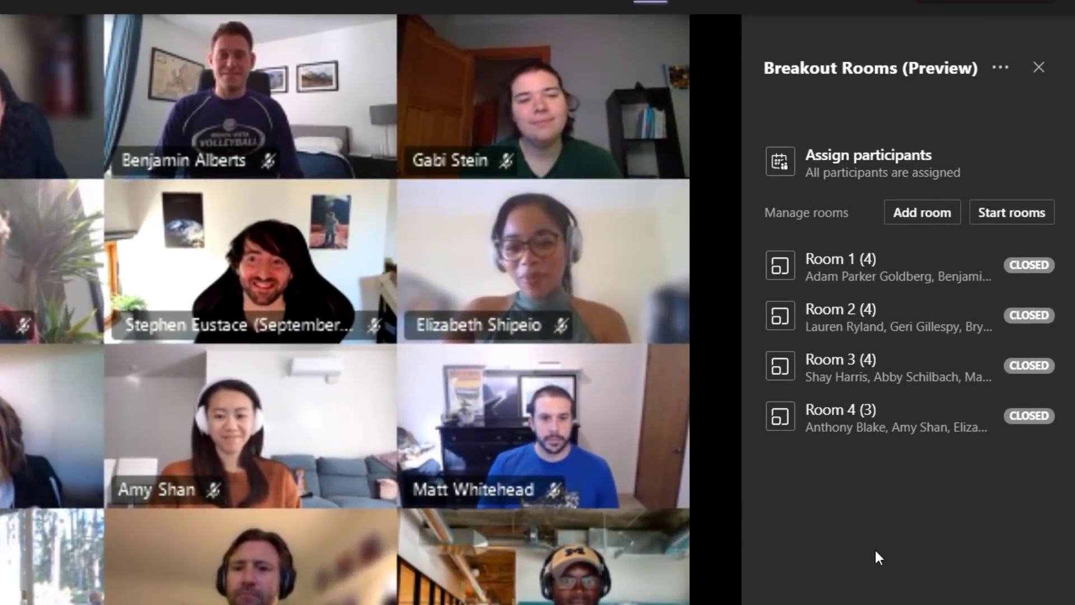
Rename Room 1 to 'Blue' through its options menu
{"action": "mouse_move", "coordinate": [878, 338]}
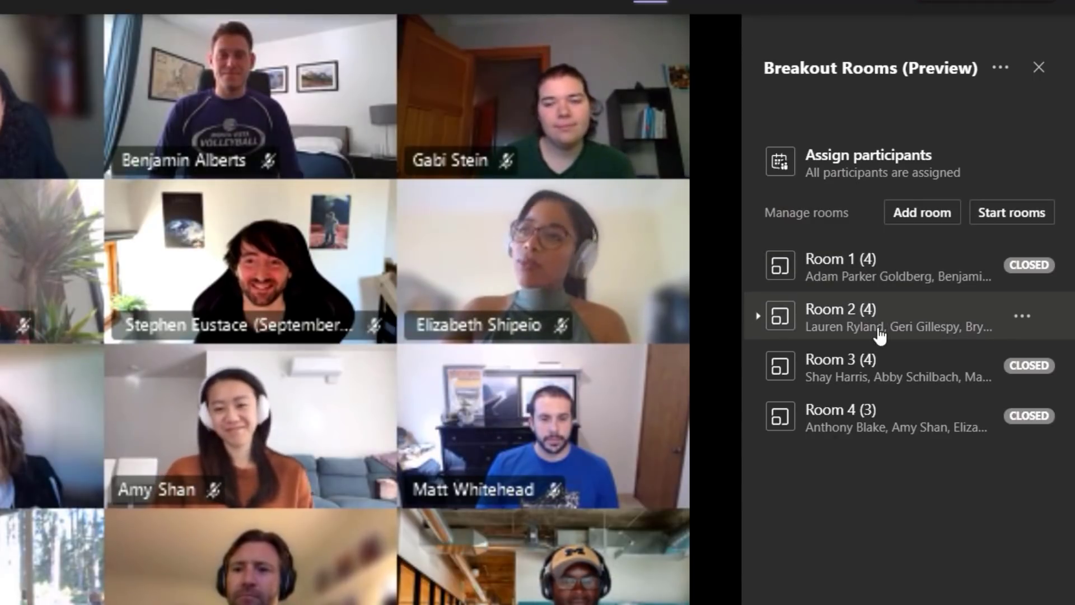
{"action": "mouse_move", "coordinate": [869, 409]}
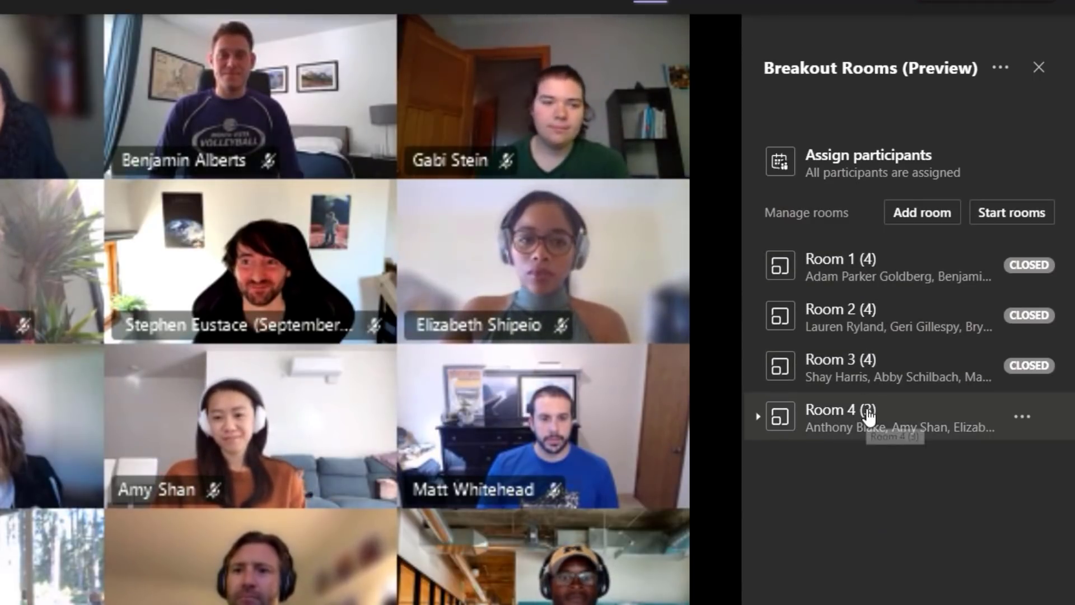
{"action": "mouse_move", "coordinate": [875, 273]}
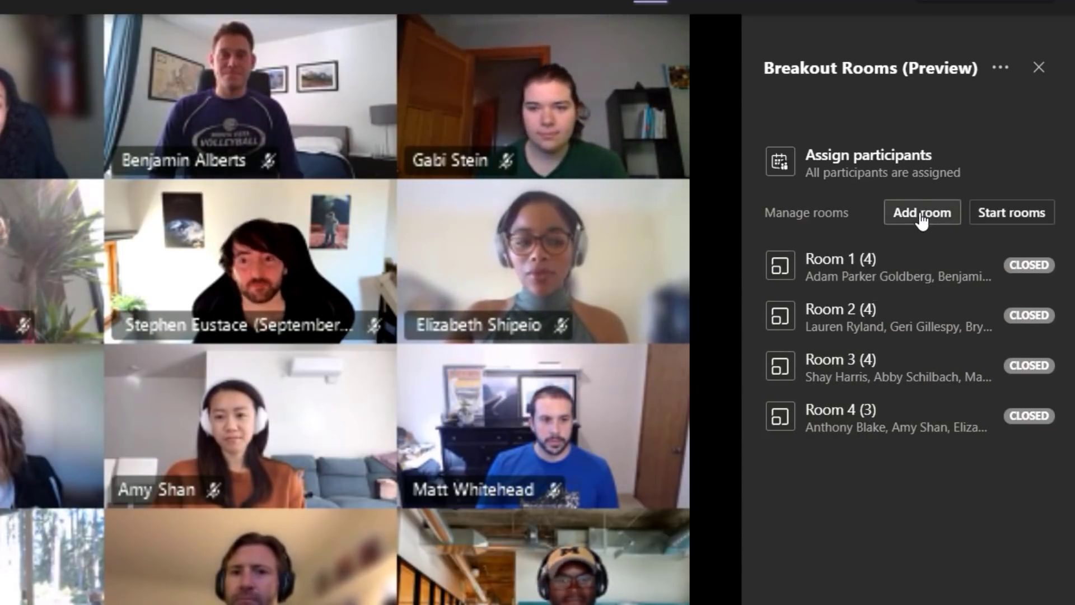
{"action": "mouse_move", "coordinate": [871, 250]}
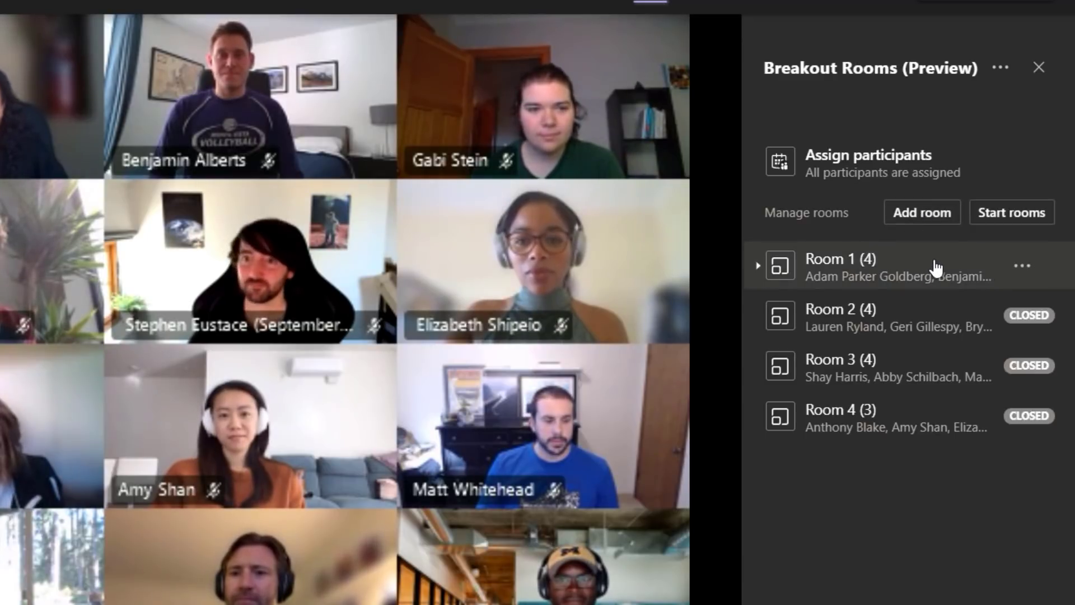
{"action": "left_click", "coordinate": [1020, 271]}
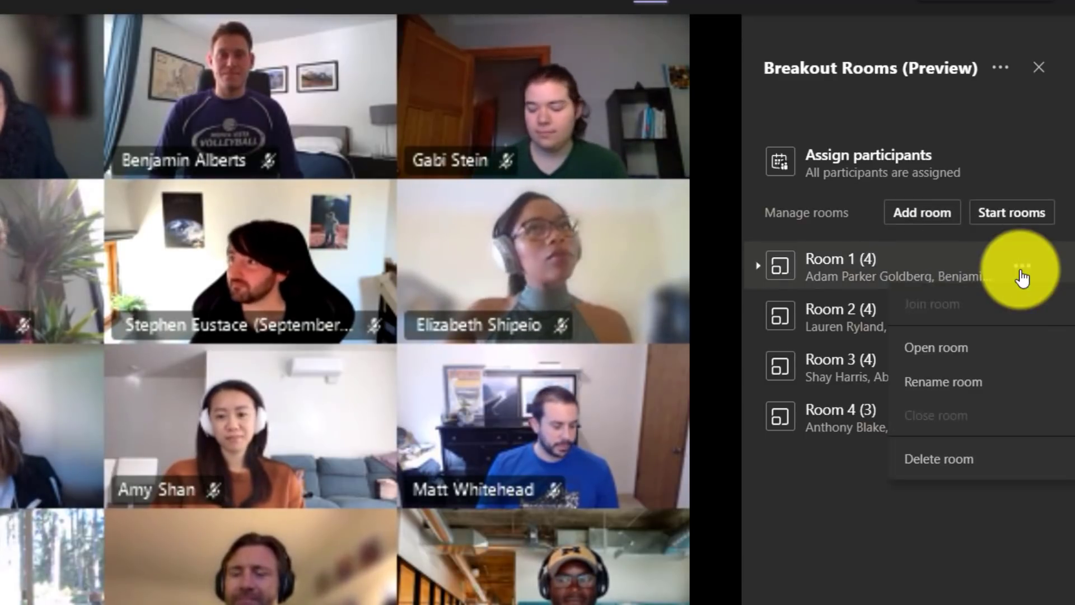
{"action": "left_click", "coordinate": [961, 384]}
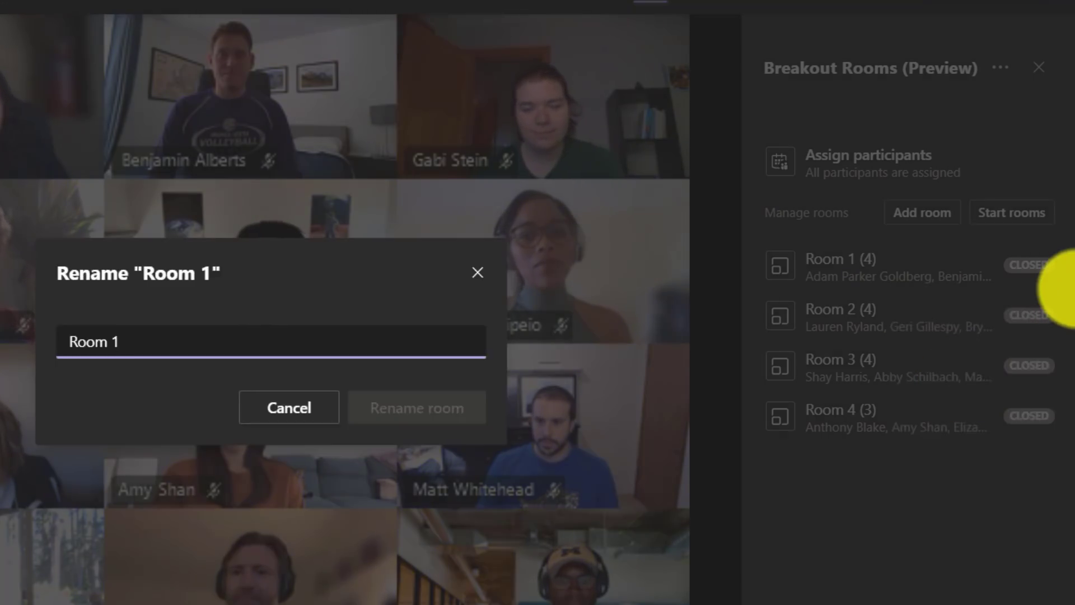
{"action": "type", "text": "Blue"}
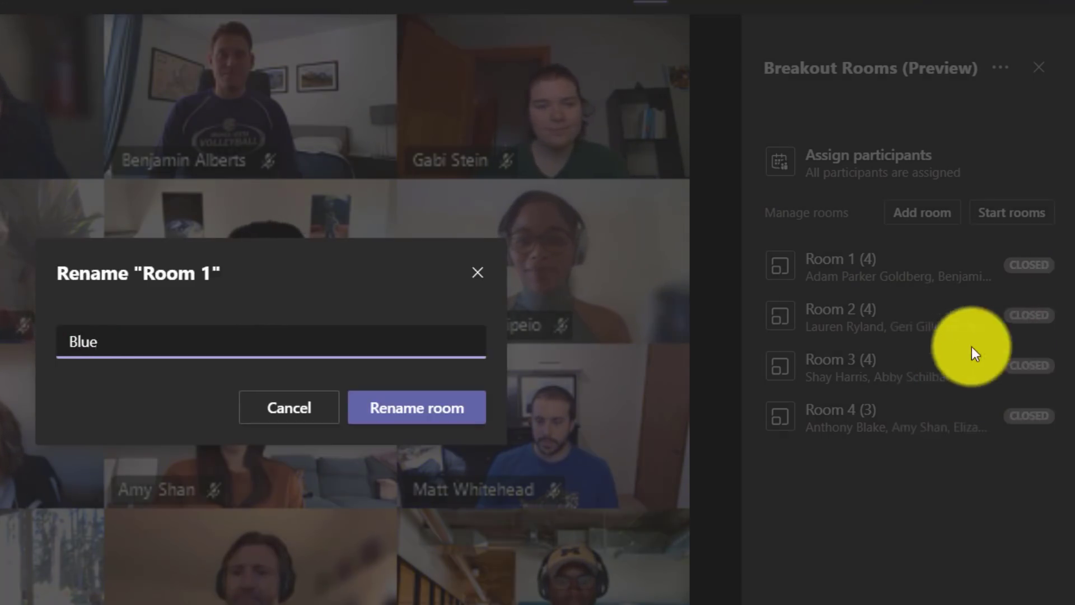
{"action": "left_click", "coordinate": [426, 417]}
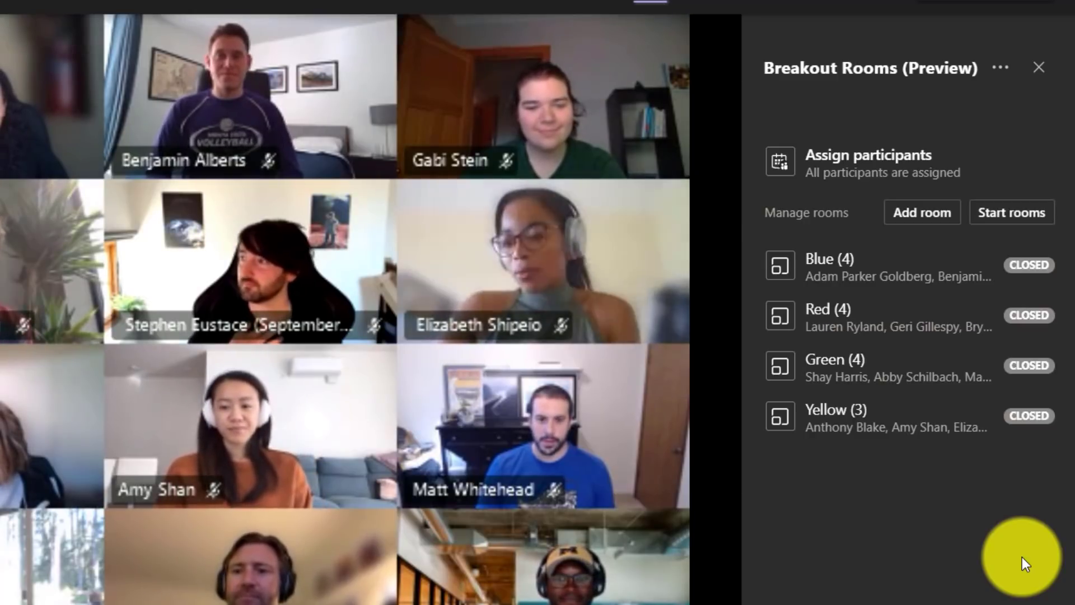
Expand the Red, Blue and Green rooms to view their members
{"action": "left_click", "coordinate": [764, 327]}
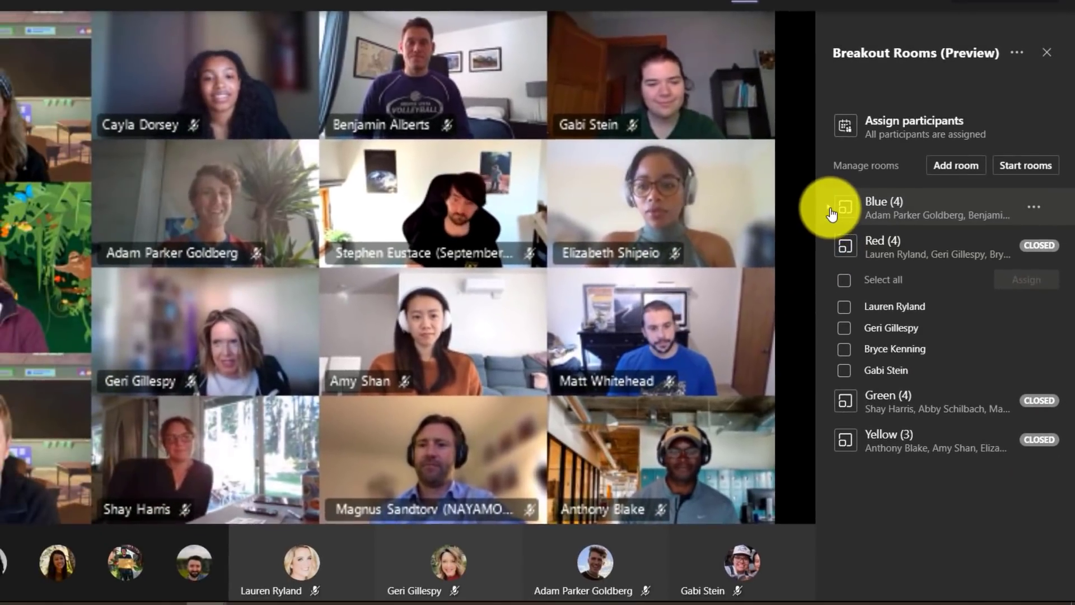
{"action": "left_click", "coordinate": [814, 226]}
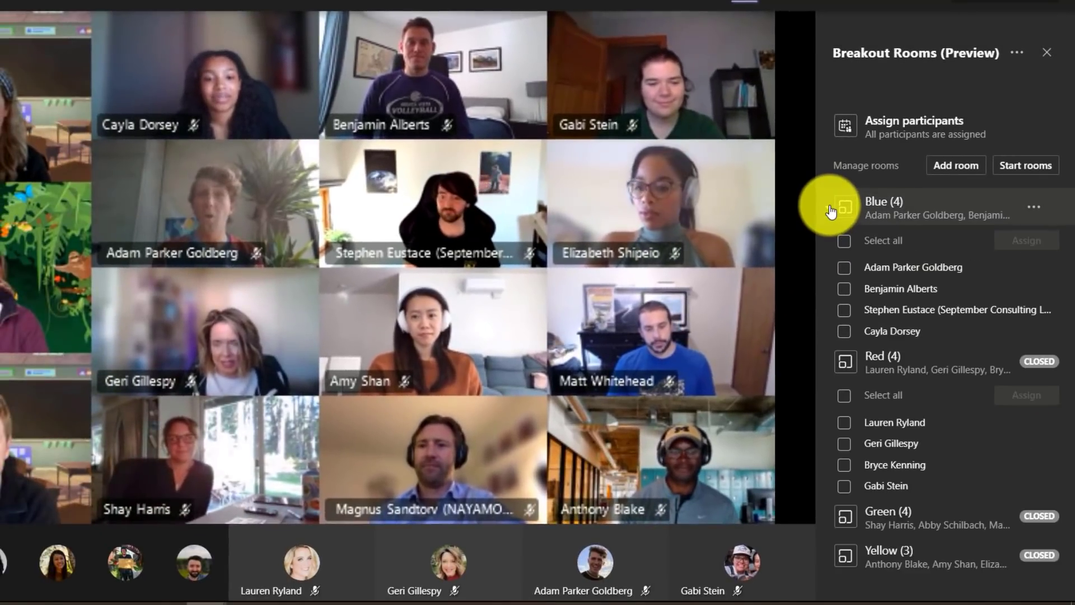
{"action": "left_click", "coordinate": [829, 512]}
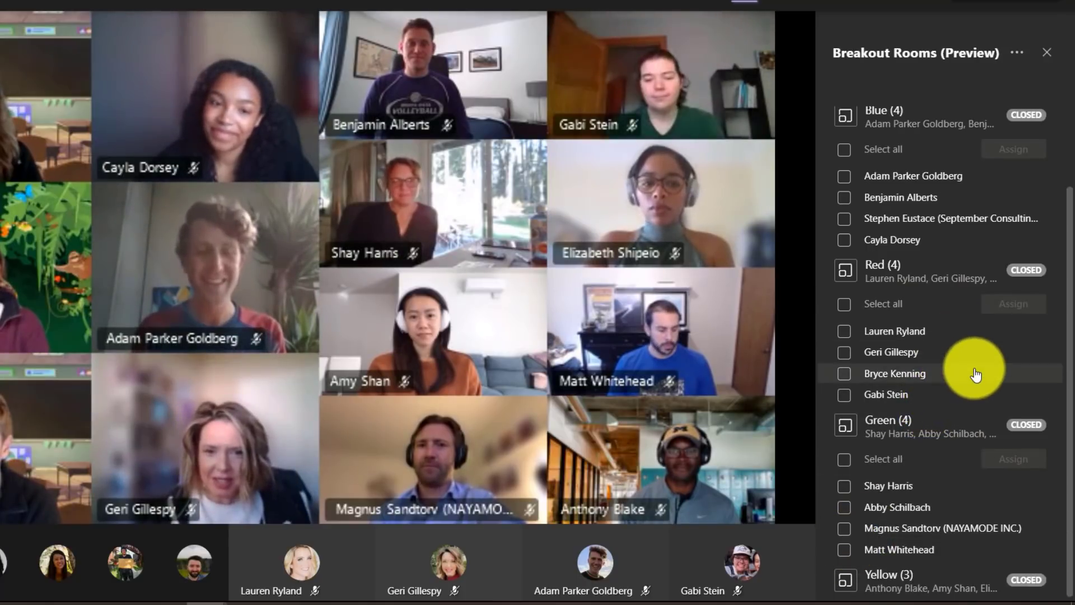
{"action": "scroll", "coordinate": [972, 367], "scroll_direction": "up", "scroll_amount": 2}
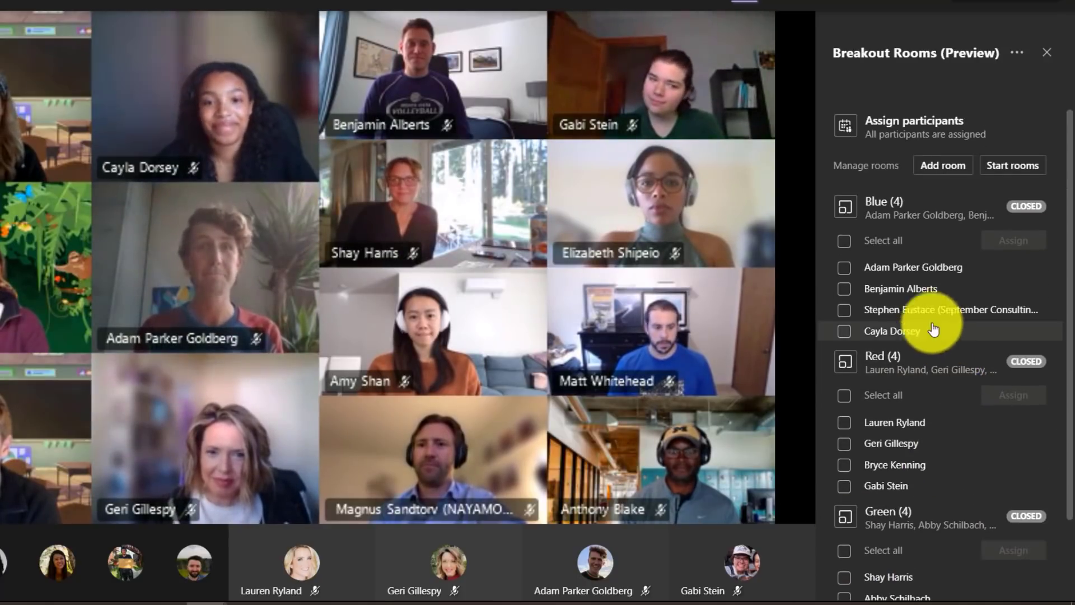
Reassign the first Blue room member to the Green room
{"action": "left_click", "coordinate": [844, 269]}
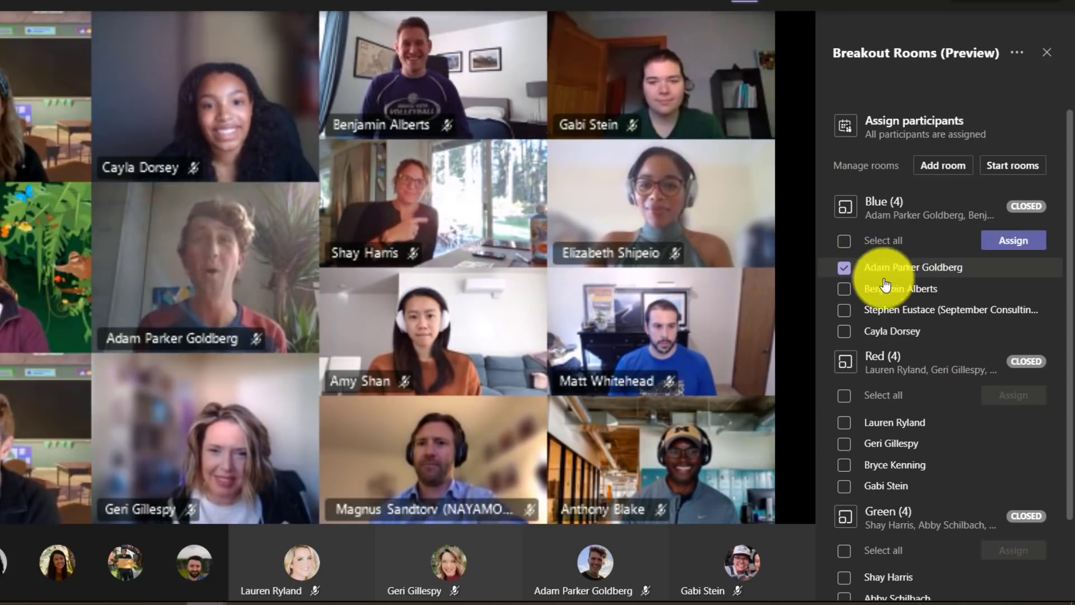
{"action": "left_click", "coordinate": [1011, 245]}
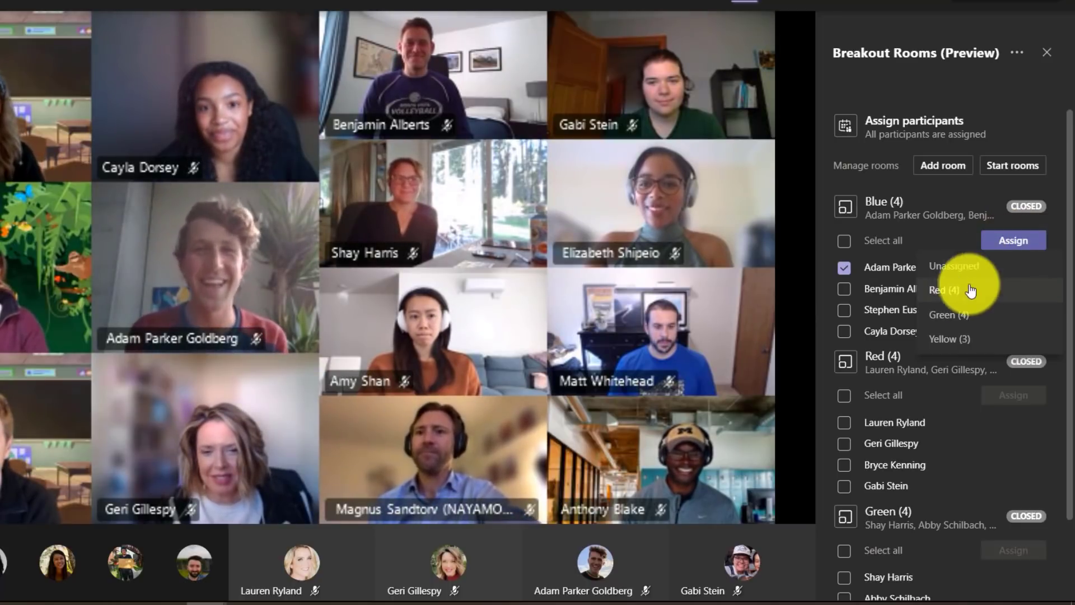
{"action": "left_click", "coordinate": [952, 317]}
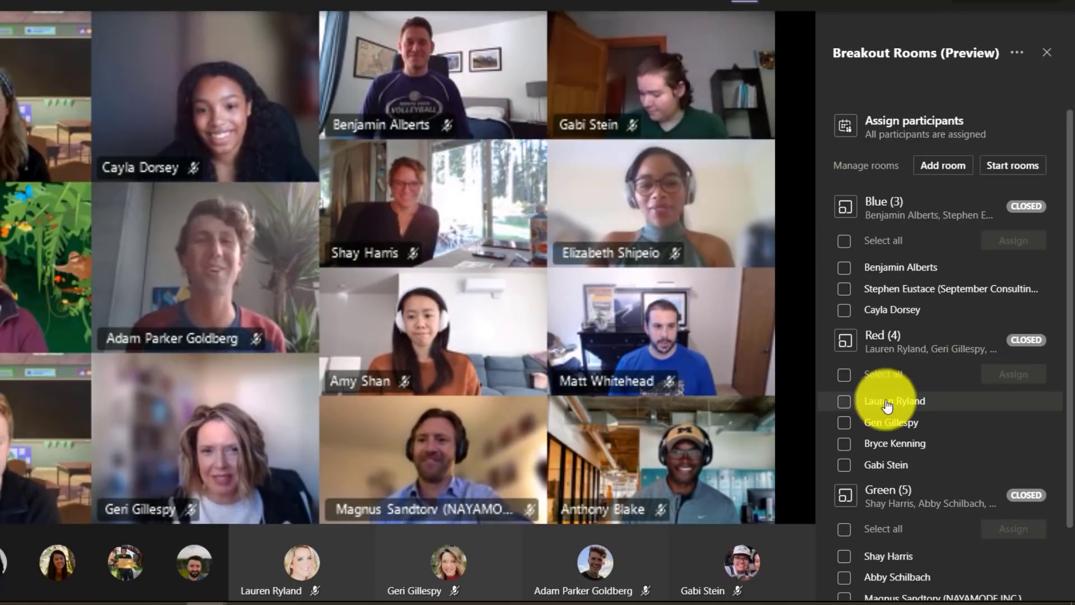
{"action": "scroll", "coordinate": [884, 403], "scroll_direction": "down", "scroll_amount": 2}
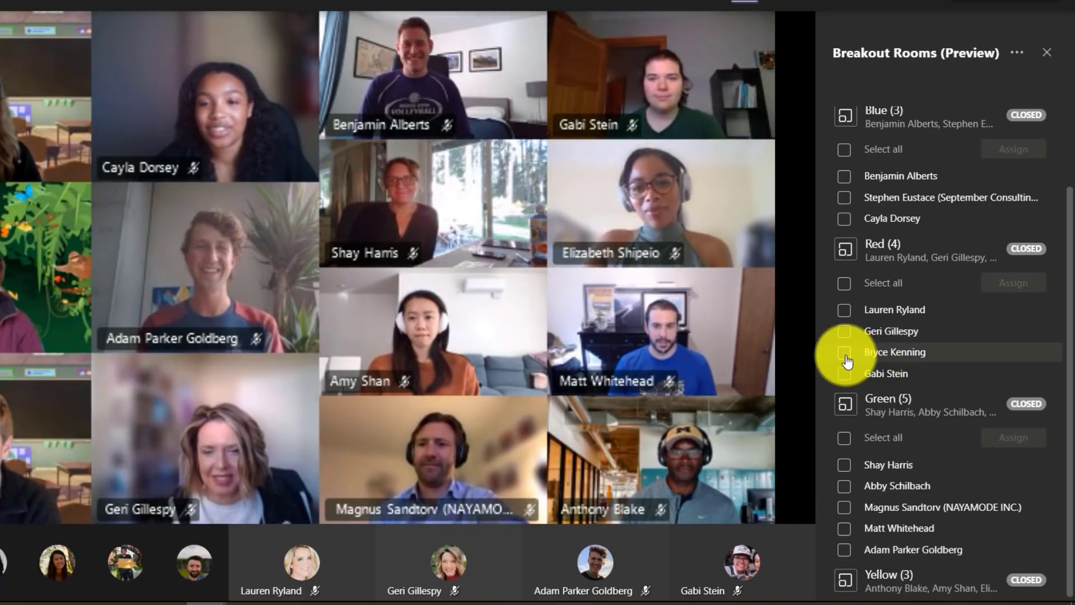
{"action": "scroll", "coordinate": [944, 320], "scroll_direction": "up", "scroll_amount": 1}
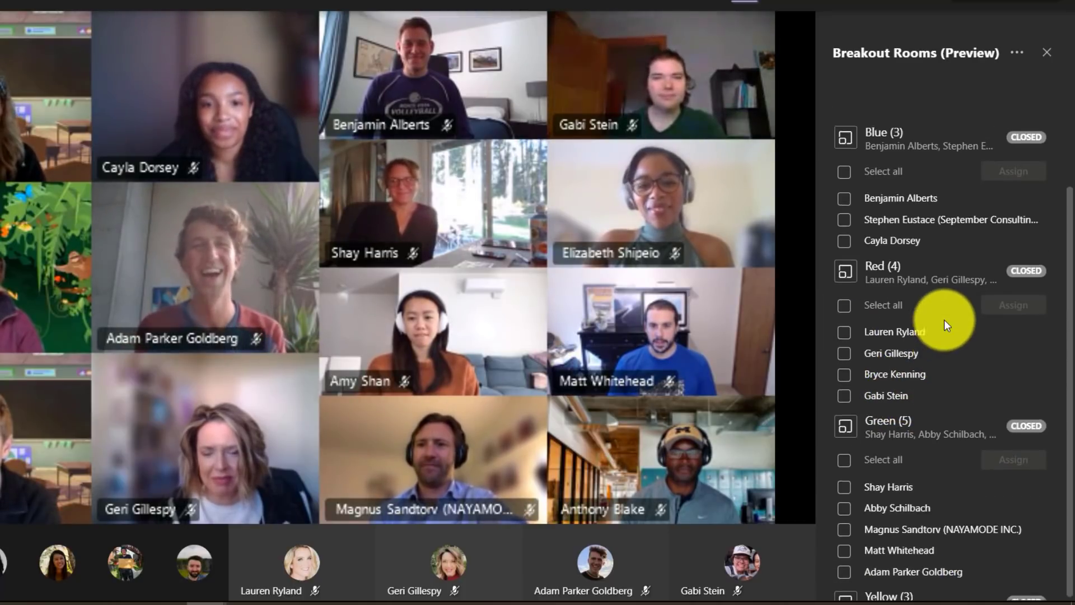
{"action": "scroll", "coordinate": [943, 320], "scroll_direction": "up", "scroll_amount": 3}
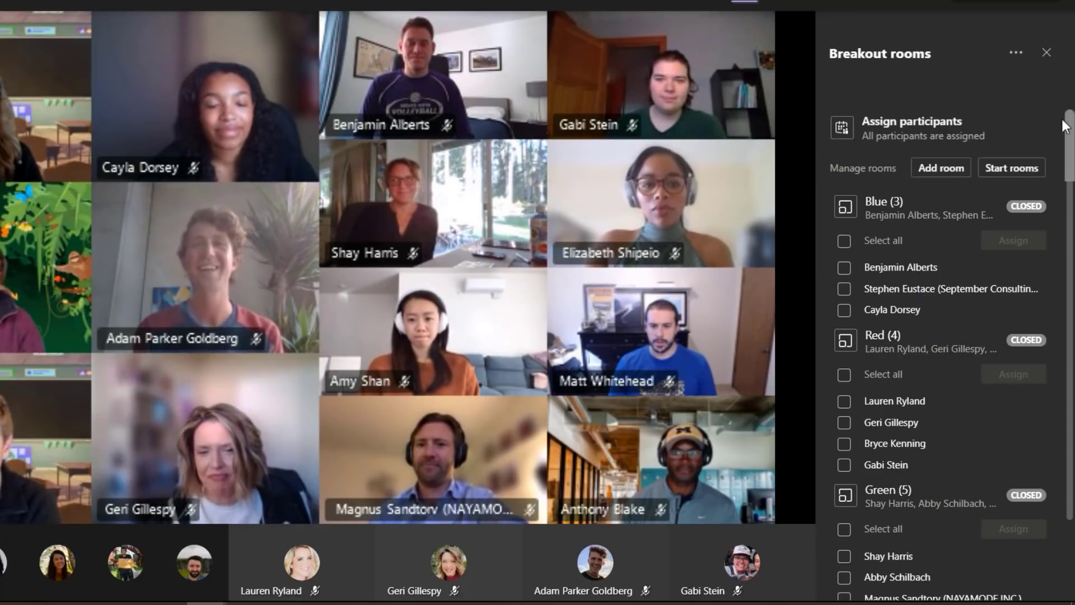
Enable 'Automatically move people into opened rooms' in the breakout rooms settings
{"action": "left_click", "coordinate": [1017, 53]}
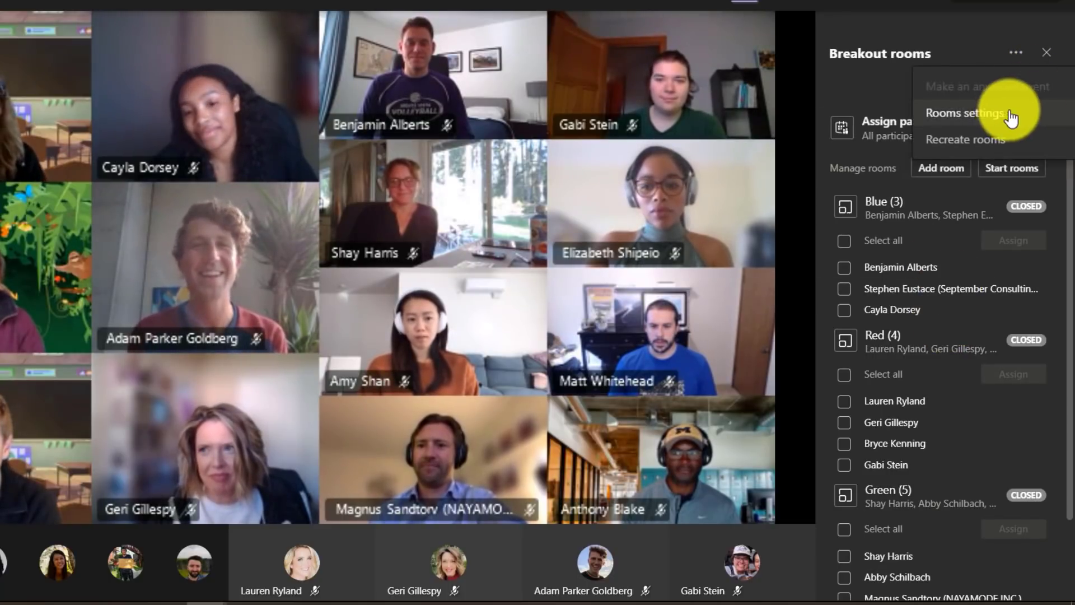
{"action": "left_click", "coordinate": [1035, 119]}
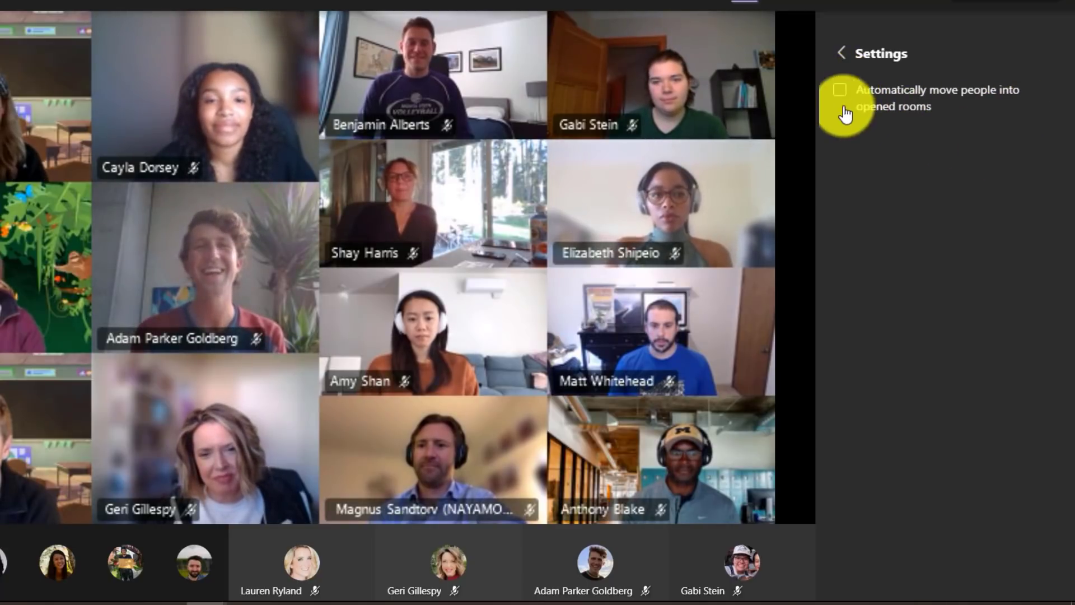
{"action": "left_click", "coordinate": [840, 90]}
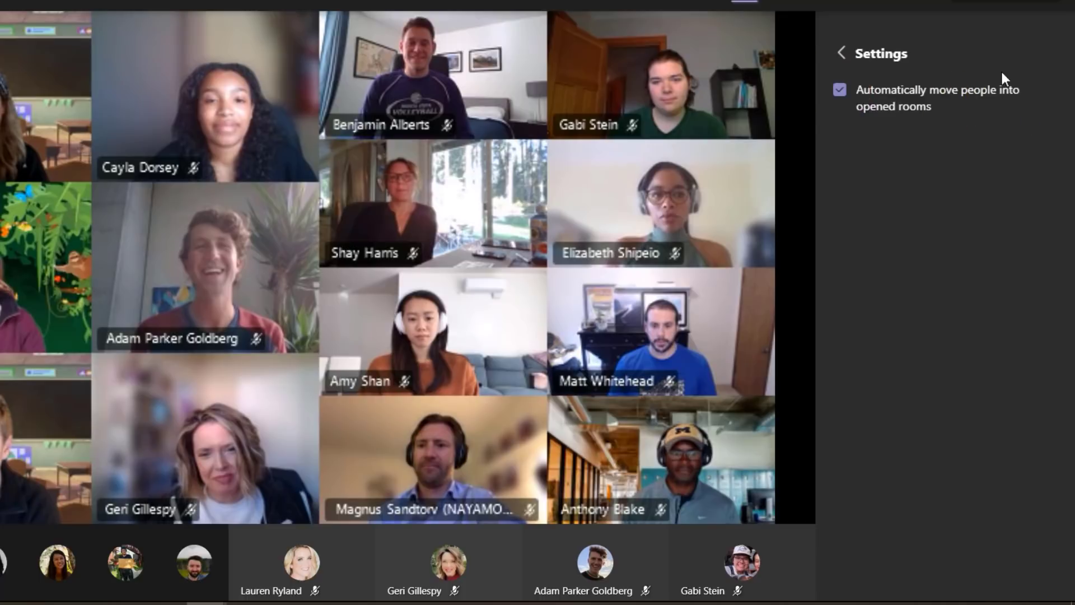
{"action": "left_click", "coordinate": [843, 53]}
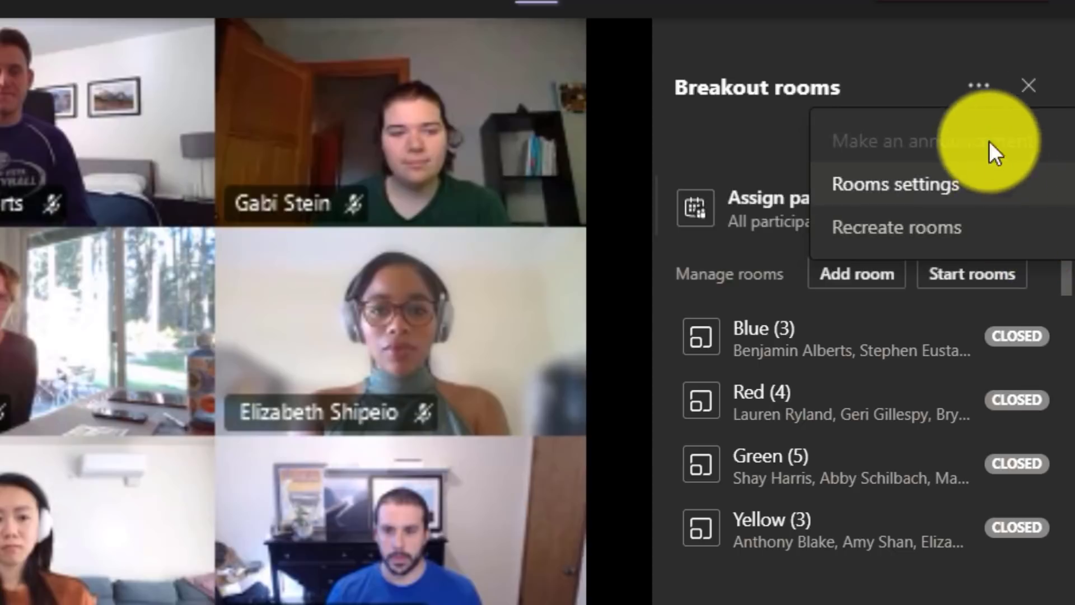
{"action": "left_click", "coordinate": [977, 87]}
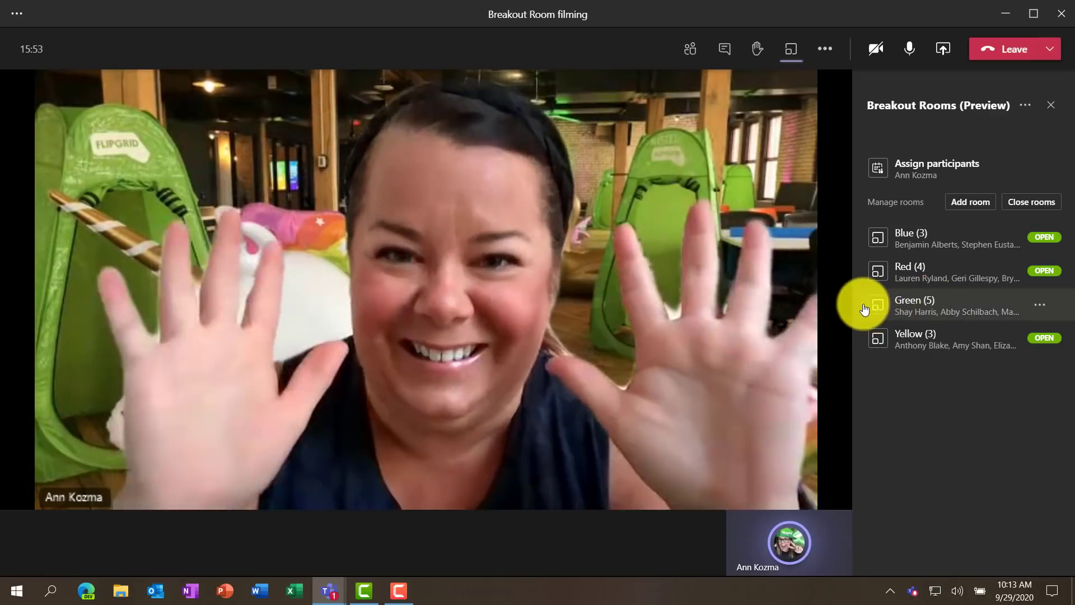
Select the unassigned late joiner and assign them to the Green room
{"action": "left_click", "coordinate": [863, 305]}
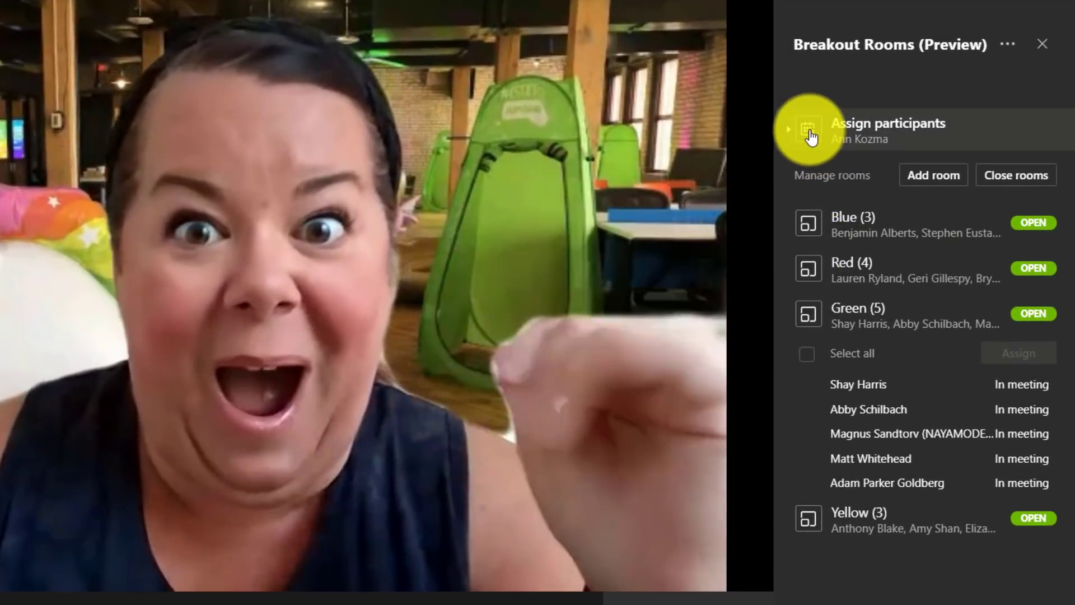
{"action": "left_click", "coordinate": [803, 131]}
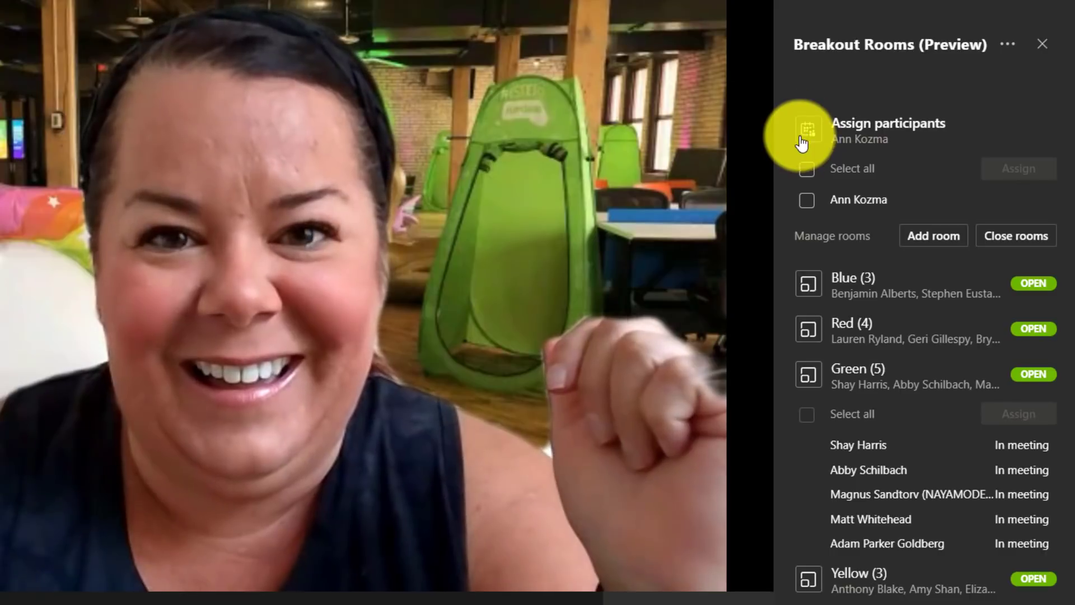
{"action": "left_click", "coordinate": [806, 200]}
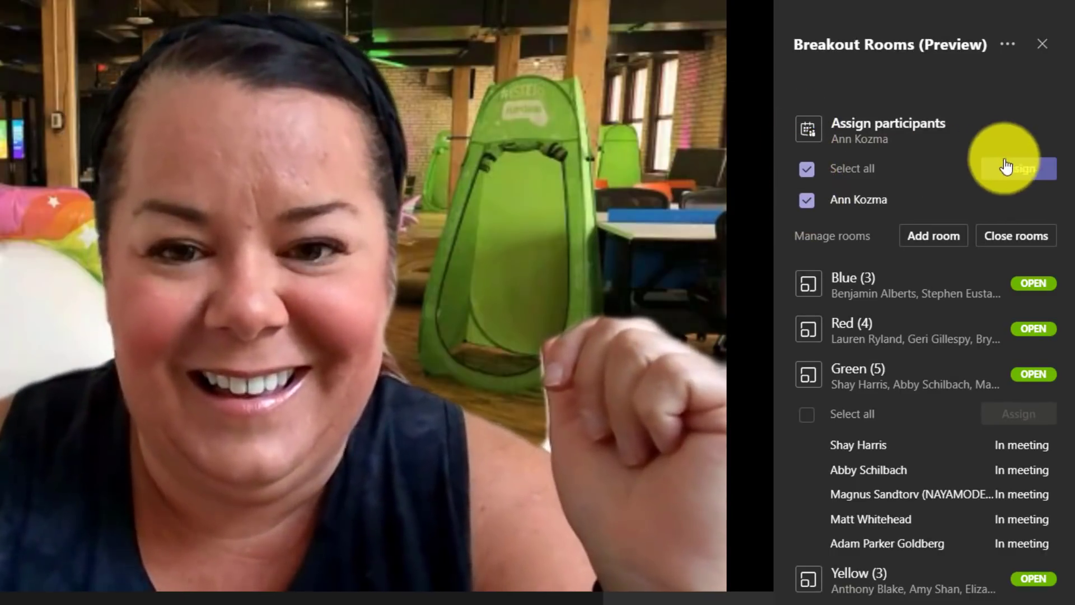
{"action": "left_click", "coordinate": [1005, 166]}
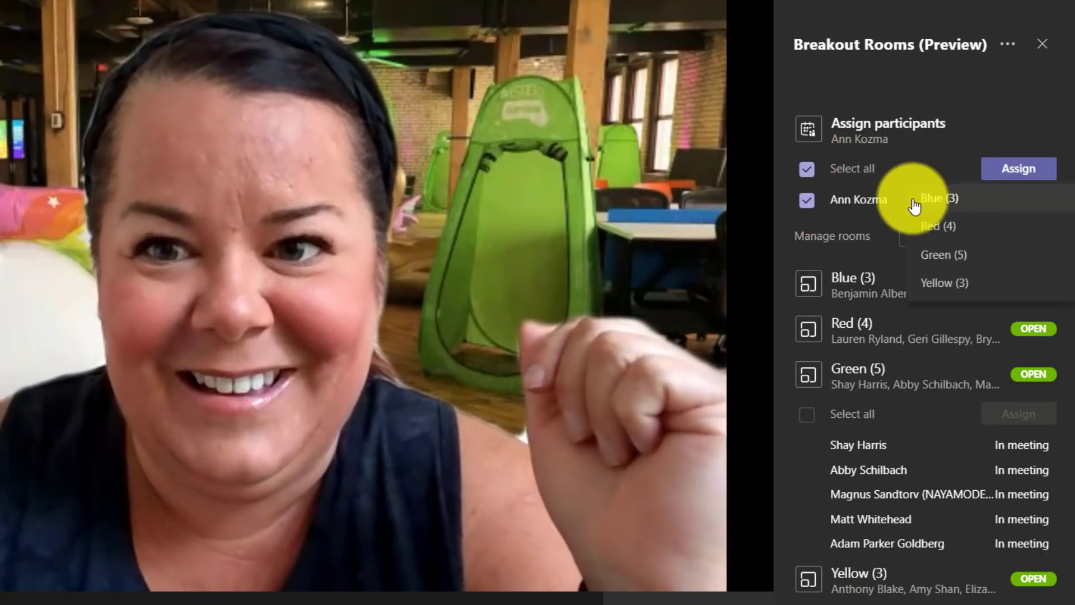
{"action": "left_click", "coordinate": [978, 259]}
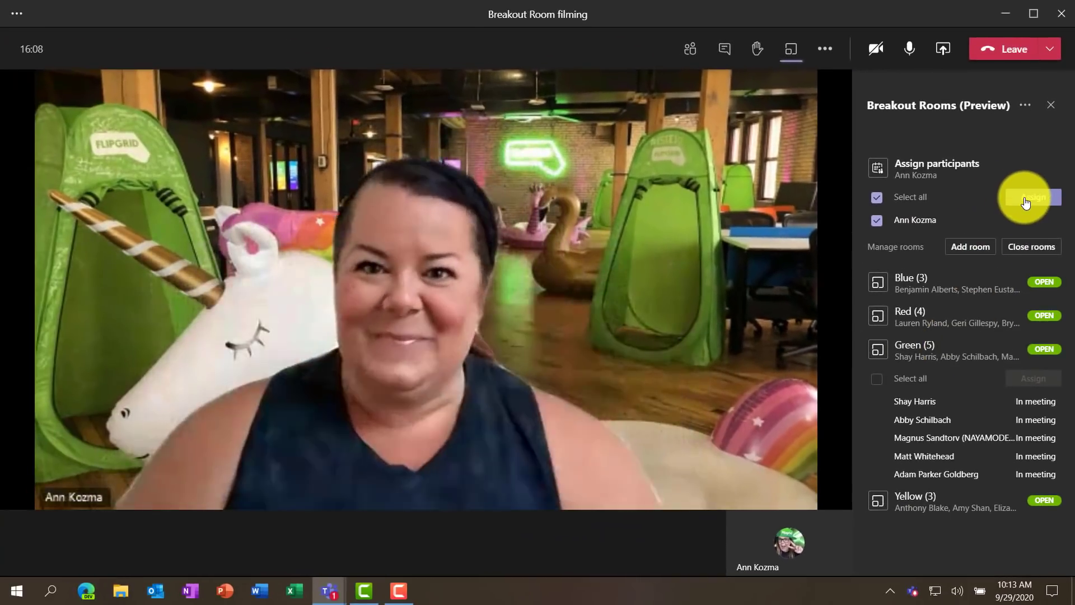
Paste and send 'Hey folks - start brainstorming on your Whiteboard' as an announcement to every room
{"action": "left_click", "coordinate": [1027, 192]}
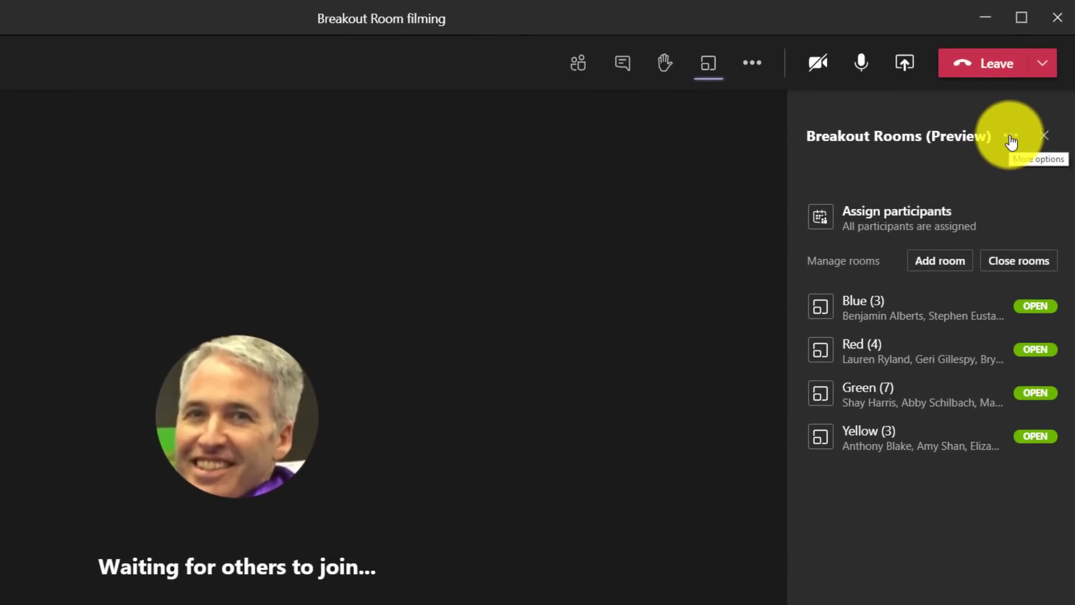
{"action": "left_click", "coordinate": [1011, 140]}
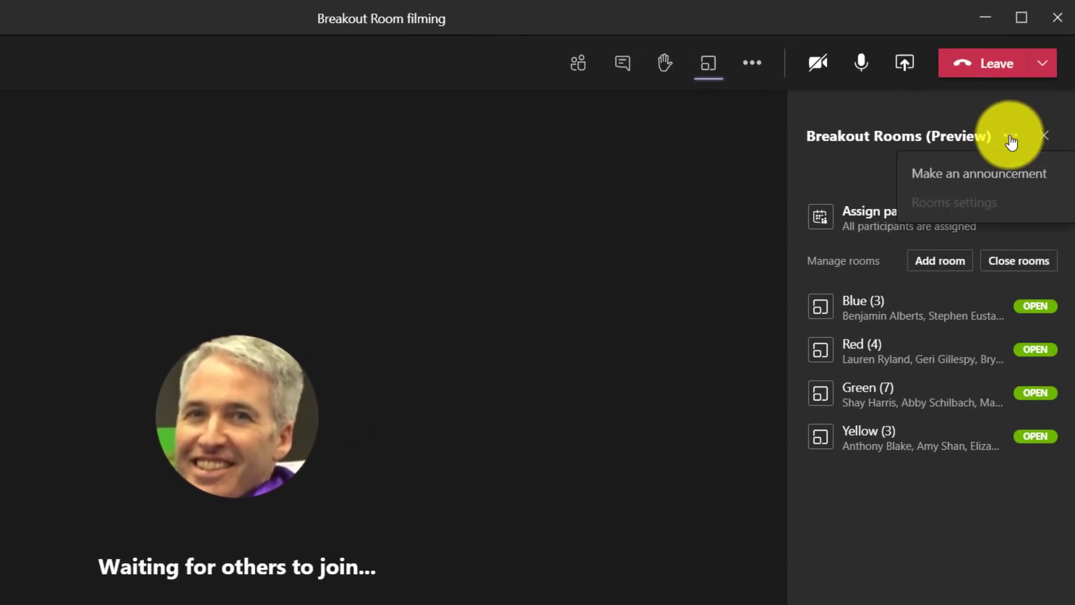
{"action": "left_click", "coordinate": [1005, 177]}
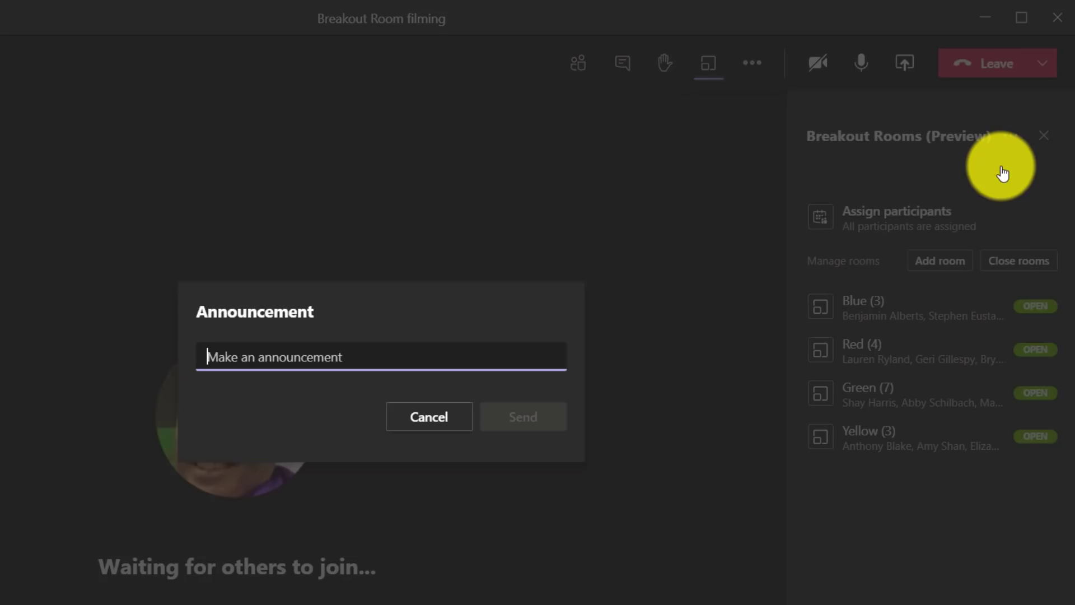
{"action": "type", "text": "Hey folks - start brainstorming on your Whiteboard"}
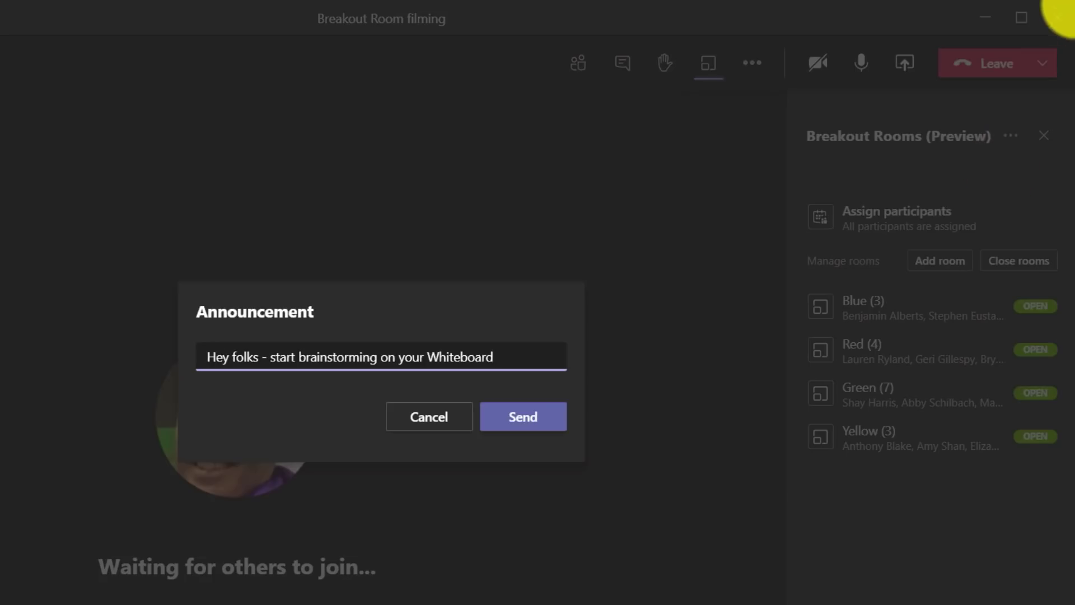
{"action": "left_click", "coordinate": [530, 426]}
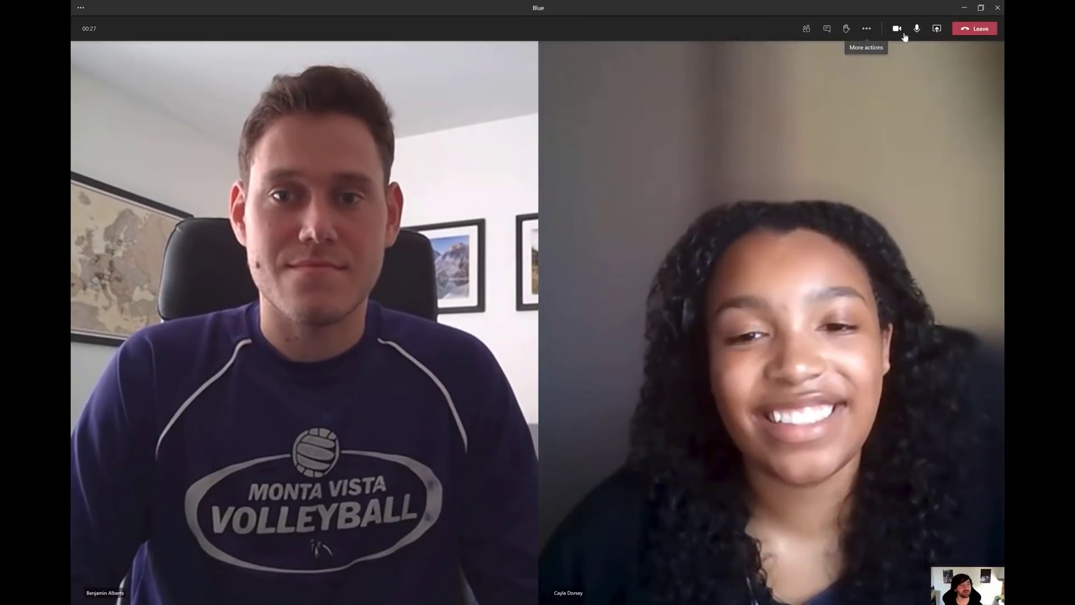
Start recording the Blue breakout room call
{"action": "left_click", "coordinate": [827, 29]}
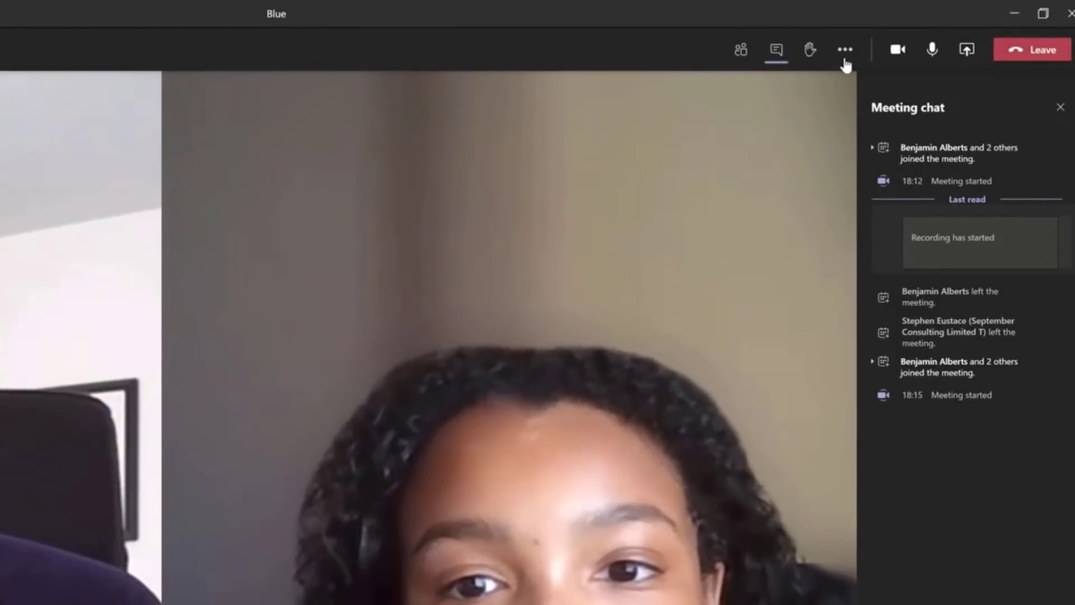
{"action": "left_click", "coordinate": [866, 29]}
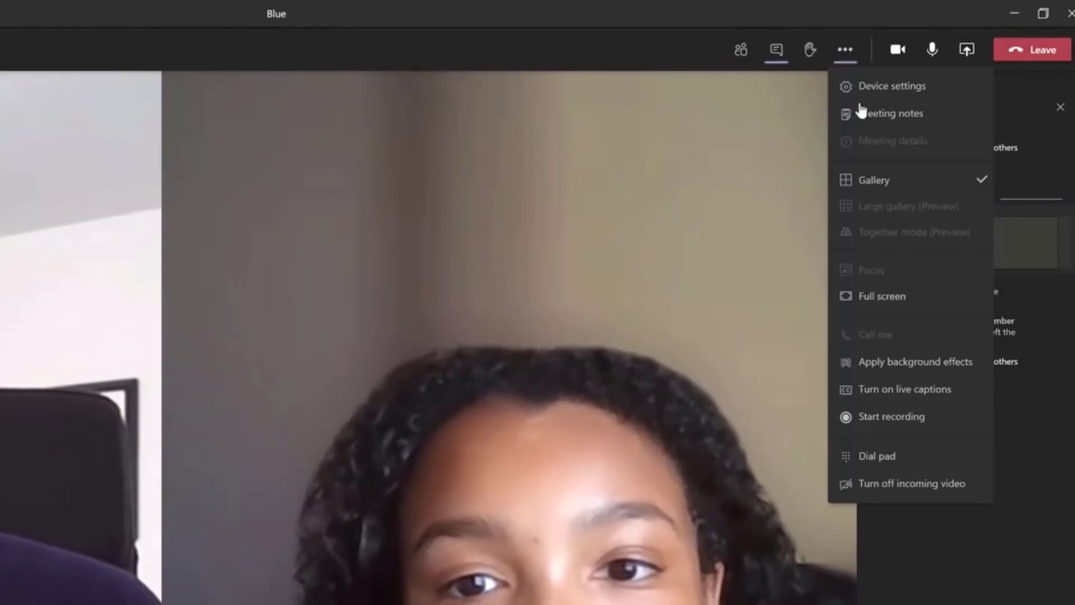
{"action": "left_click", "coordinate": [880, 416]}
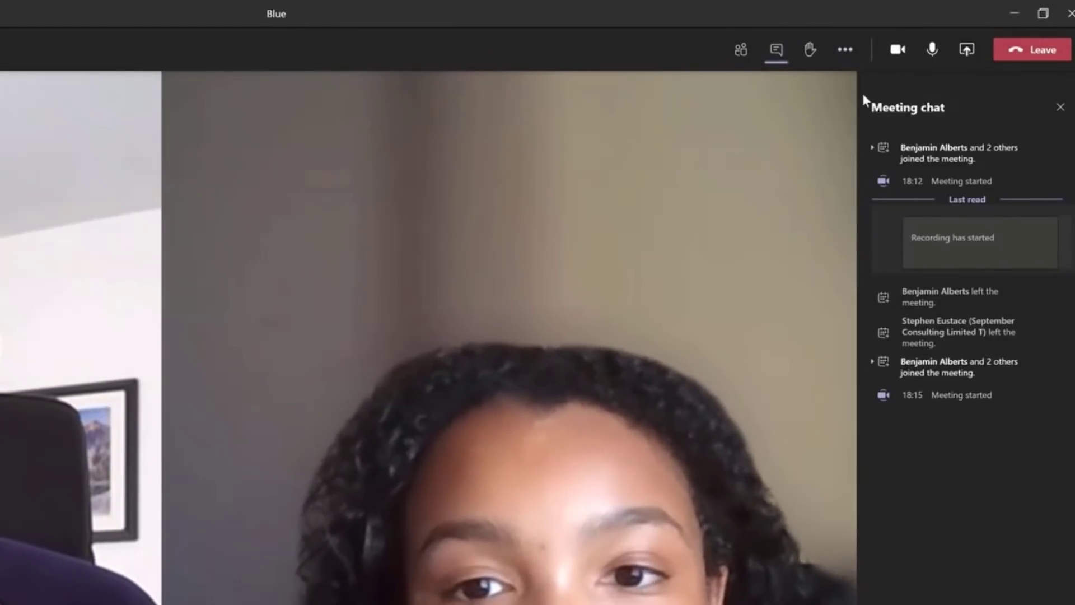
Switch the Blue room call view to Together mode
{"action": "left_click", "coordinate": [846, 51]}
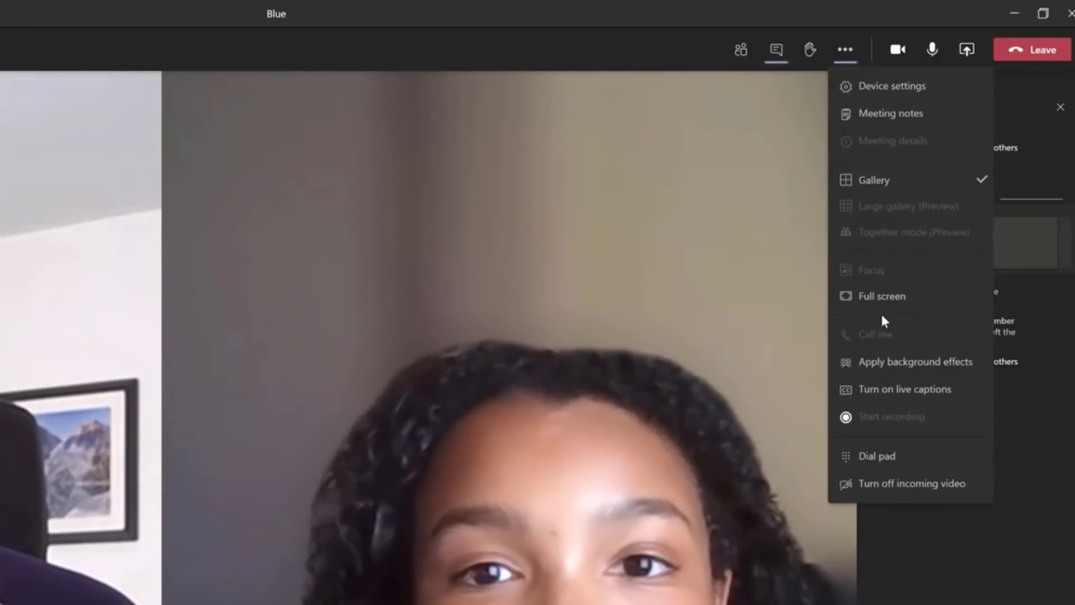
{"action": "left_click", "coordinate": [897, 388]}
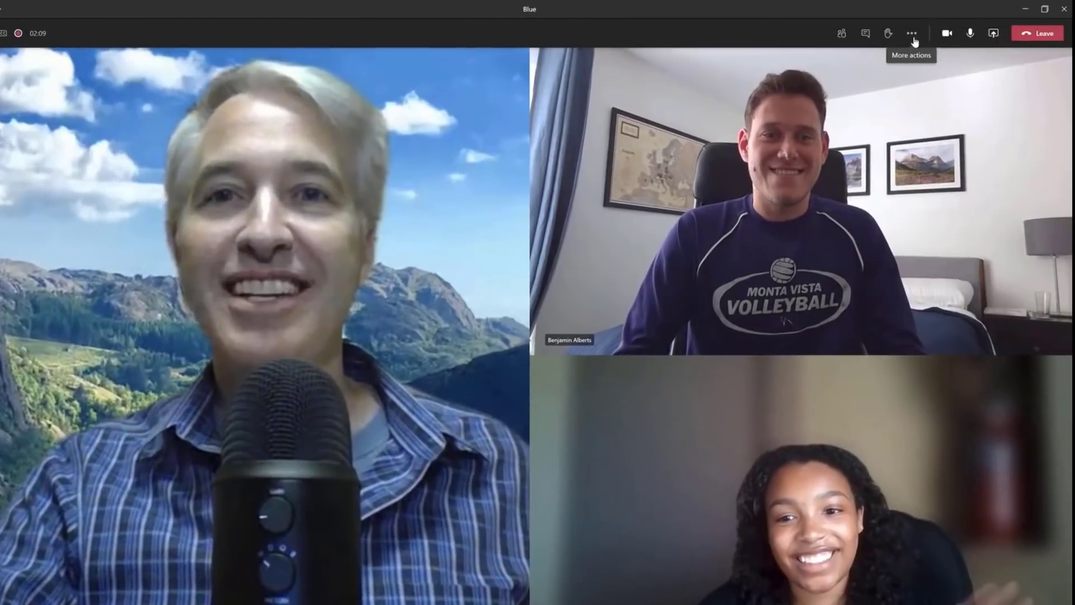
{"action": "left_click", "coordinate": [911, 33]}
{"action": "left_click", "coordinate": [940, 153]}
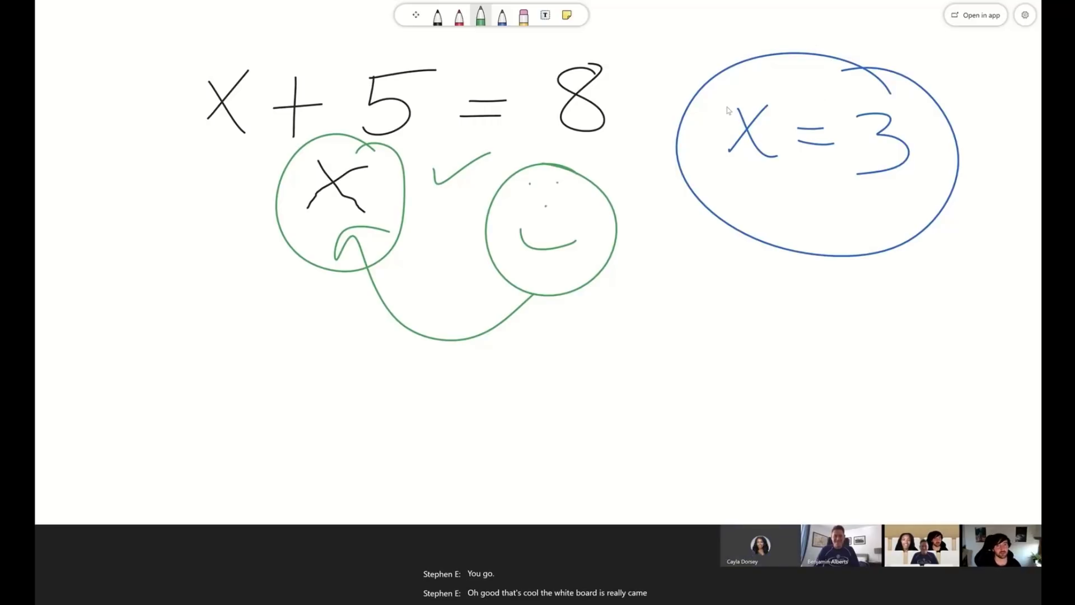
Caption the smiley 'This is much improved!!' and open the organiser's announcement in chat
{"action": "left_click", "coordinate": [545, 15]}
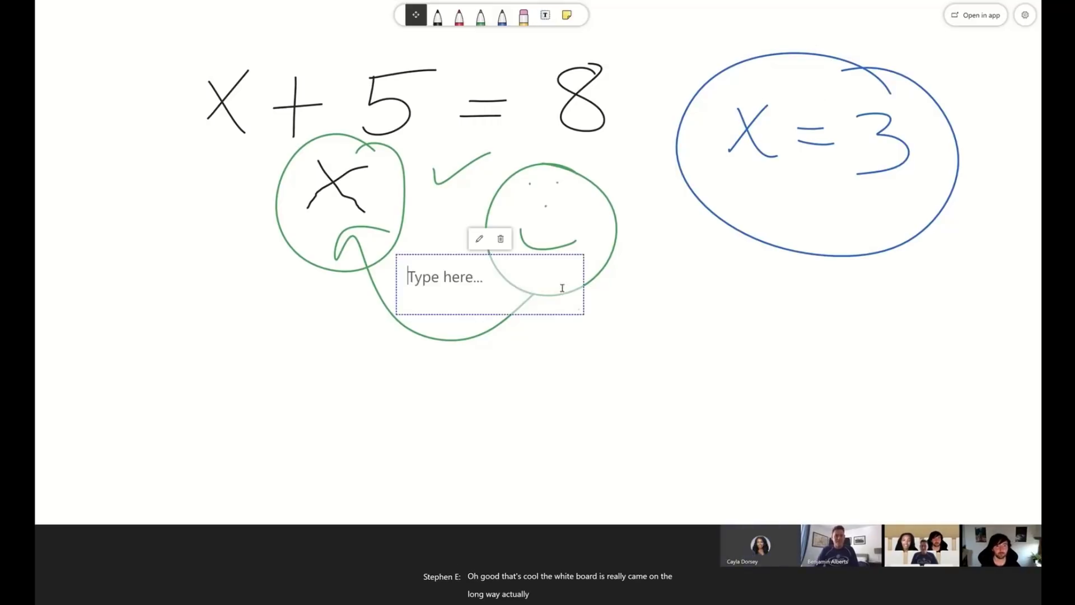
{"action": "type", "text": "This i"}
{"action": "type", "text": "s much improved!!"}
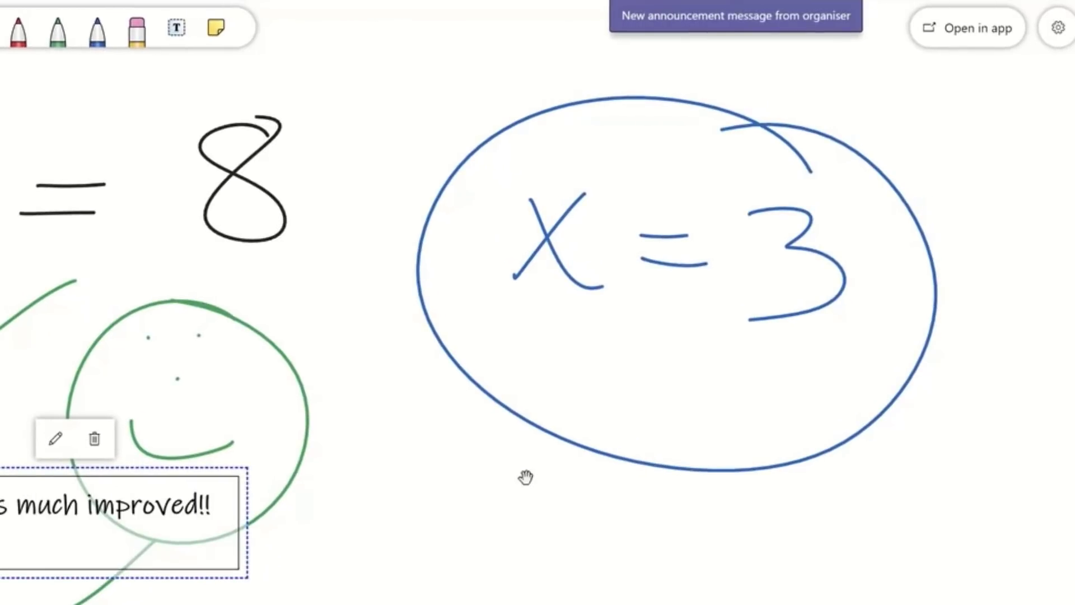
{"action": "left_click", "coordinate": [743, 13]}
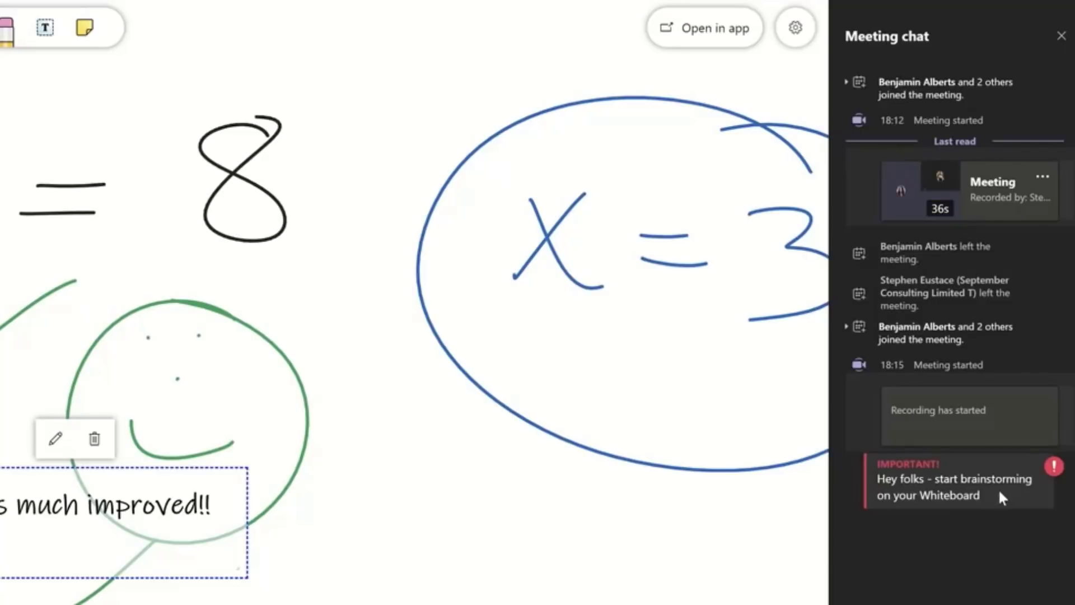
{"action": "left_click", "coordinate": [584, 541]}
Place a blank sticky note at the whiteboard's lower left
{"action": "scroll", "coordinate": [584, 540], "scroll_direction": "down", "scroll_amount": 3}
{"action": "scroll", "coordinate": [414, 302], "scroll_direction": "down", "scroll_amount": 5}
{"action": "scroll", "coordinate": [414, 302], "scroll_direction": "right", "scroll_amount": 3}
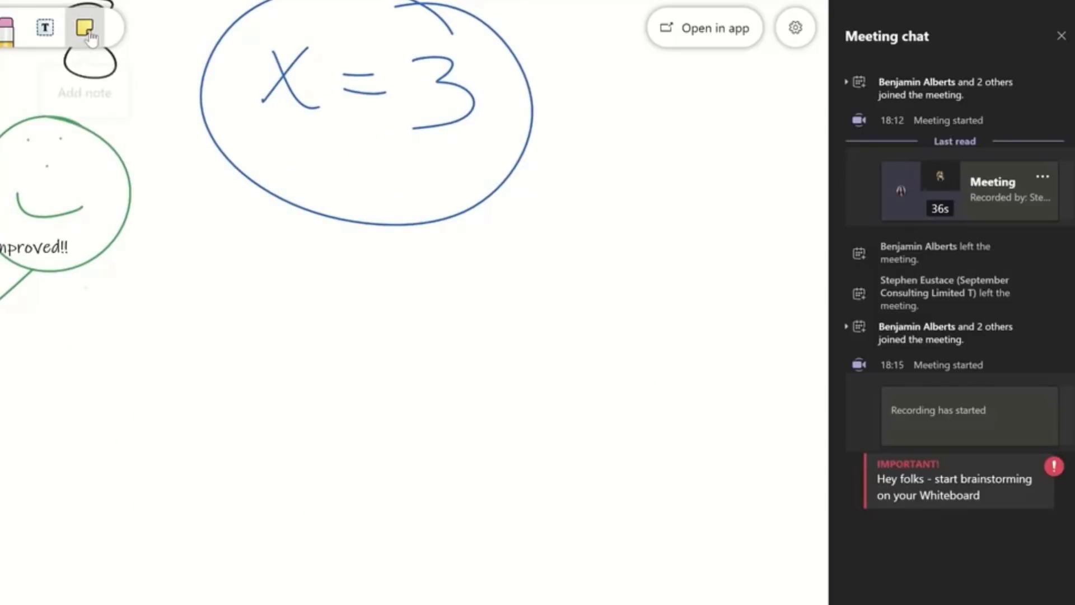
{"action": "left_click_drag", "start_coordinate": [89, 39], "coordinate": [38, 387]}
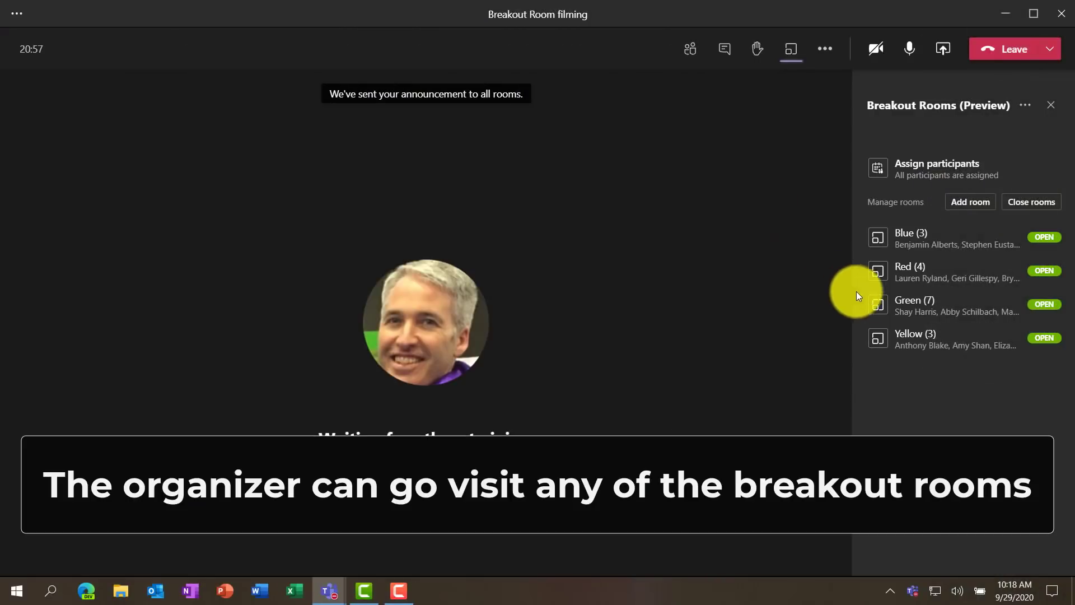
Join the Green room, view it full screen, then leave back to the main meeting
{"action": "mouse_move", "coordinate": [877, 309]}
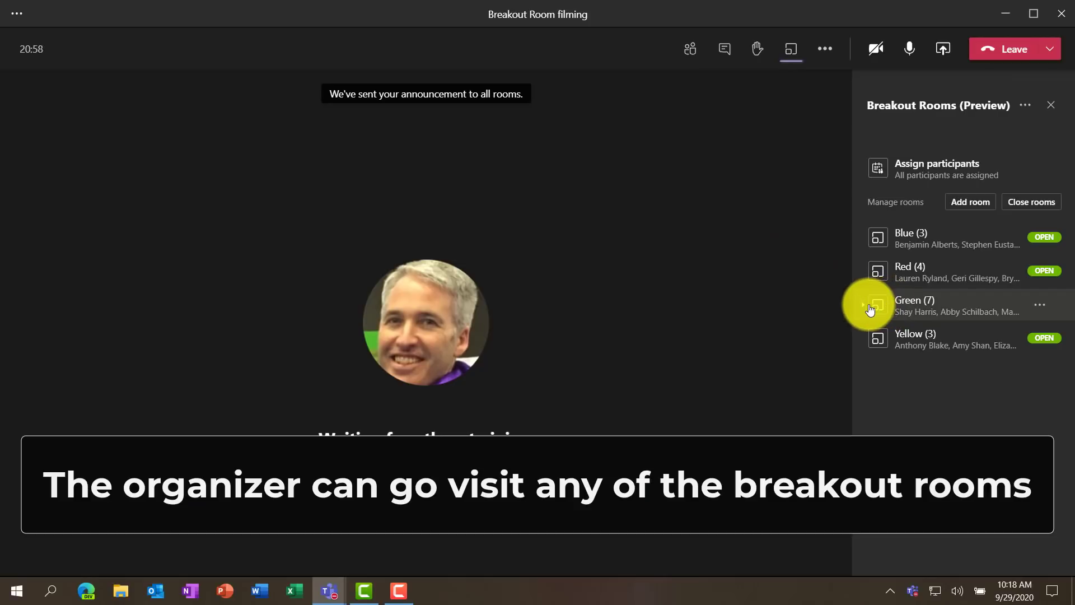
{"action": "left_click", "coordinate": [870, 309]}
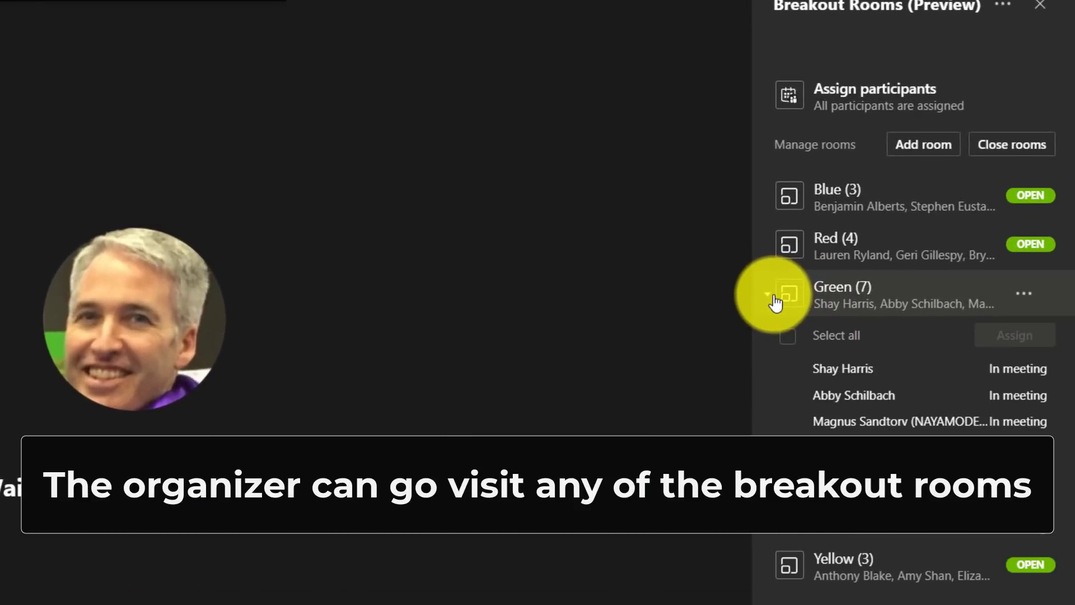
{"action": "left_click", "coordinate": [1030, 299]}
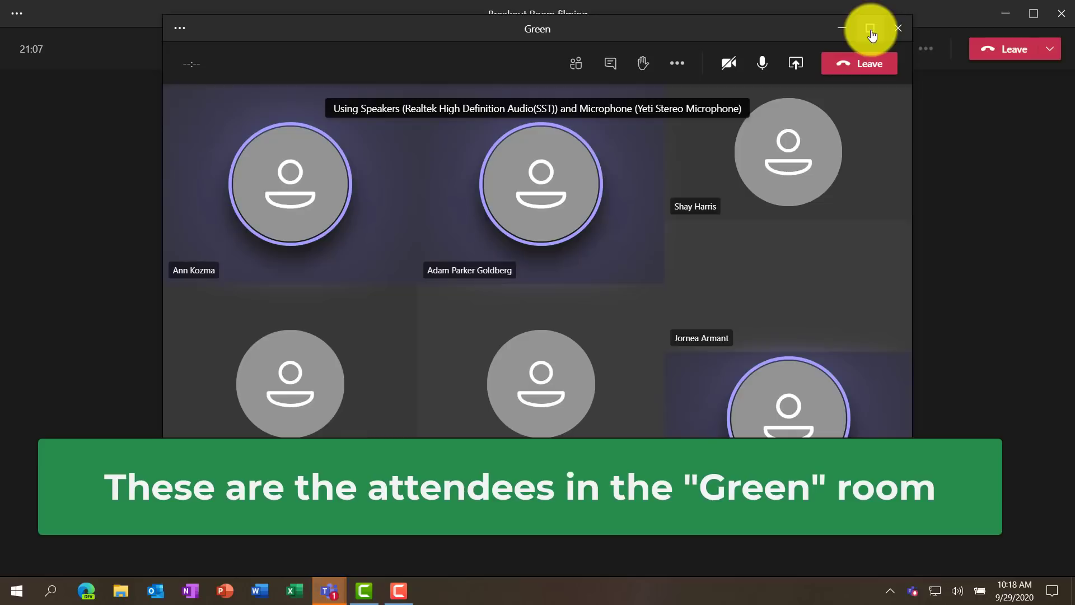
{"action": "left_click", "coordinate": [870, 33]}
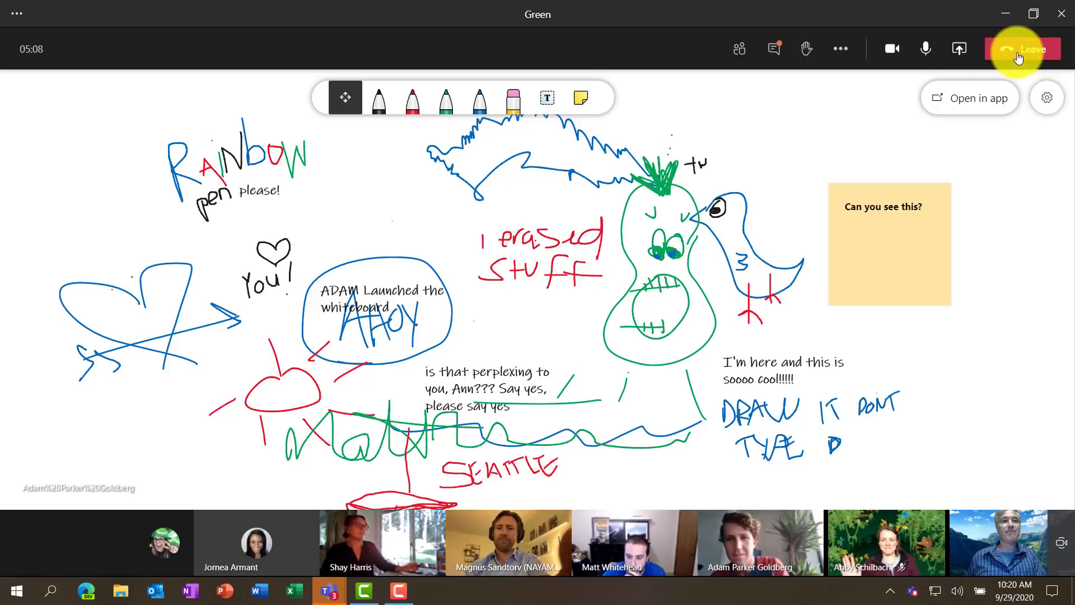
{"action": "left_click", "coordinate": [1017, 54]}
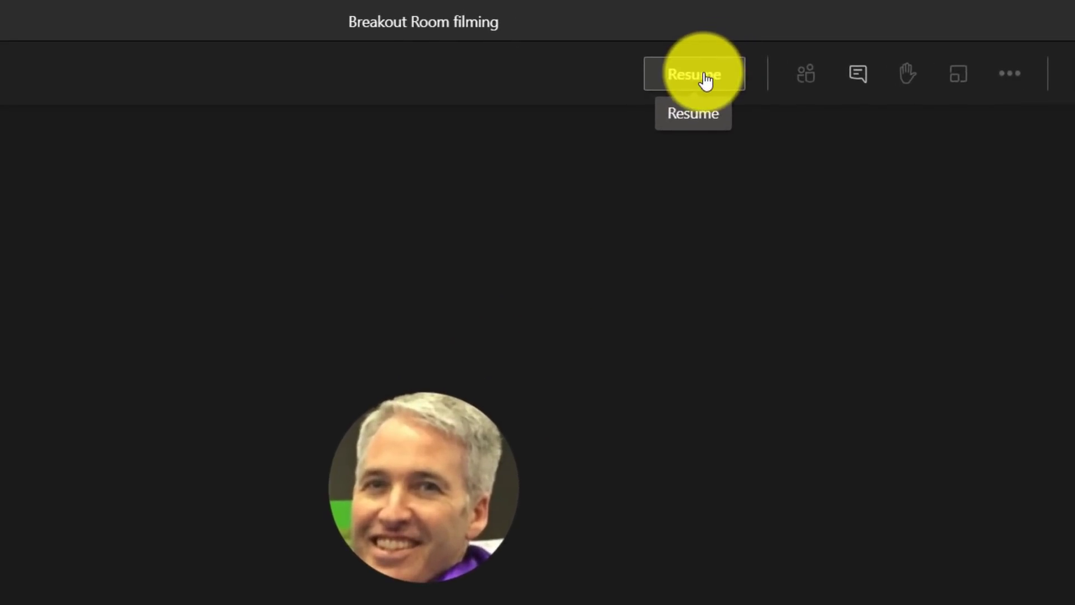
Resume the main meeting and announce "I'll be closing the breakout rooms in 1 minute!" to all rooms
{"action": "left_click", "coordinate": [704, 76]}
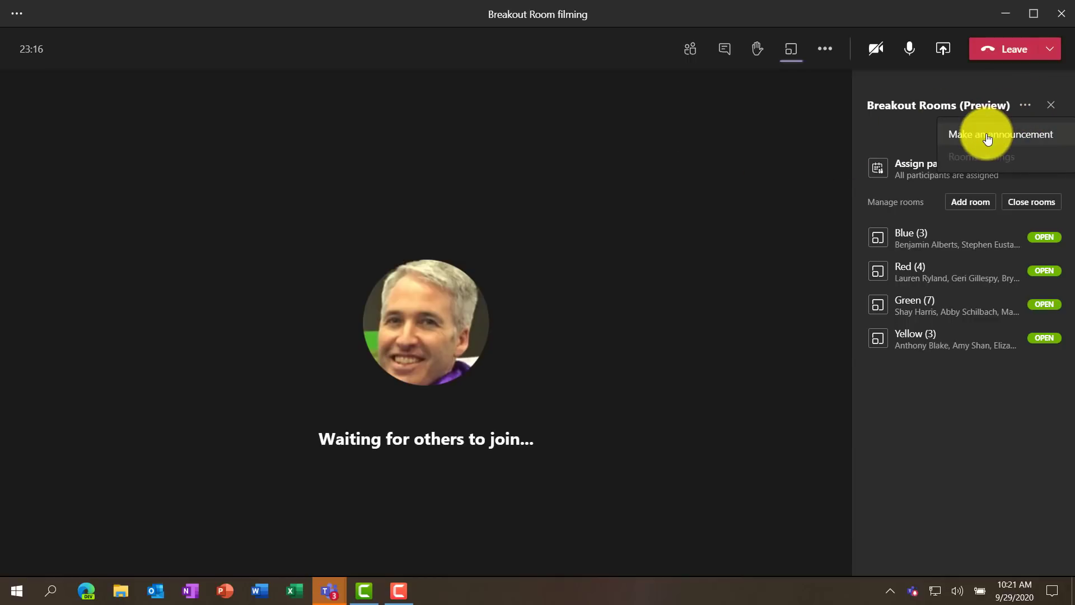
{"action": "left_click", "coordinate": [987, 140]}
{"action": "type", "text": "I'll be closing the breakout rooms in 1 minute!"}
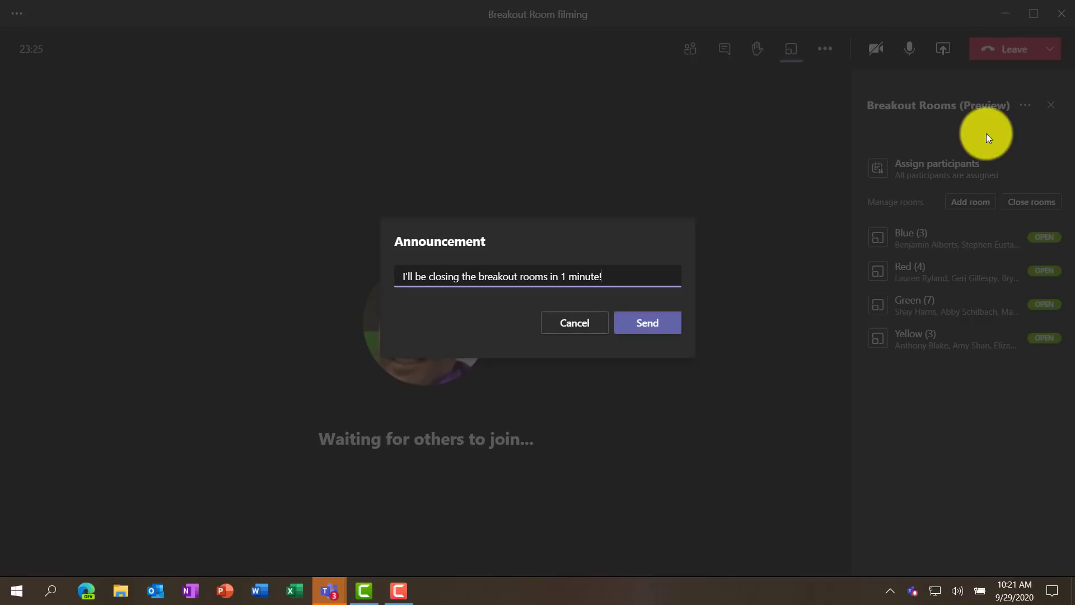
{"action": "left_click", "coordinate": [647, 324]}
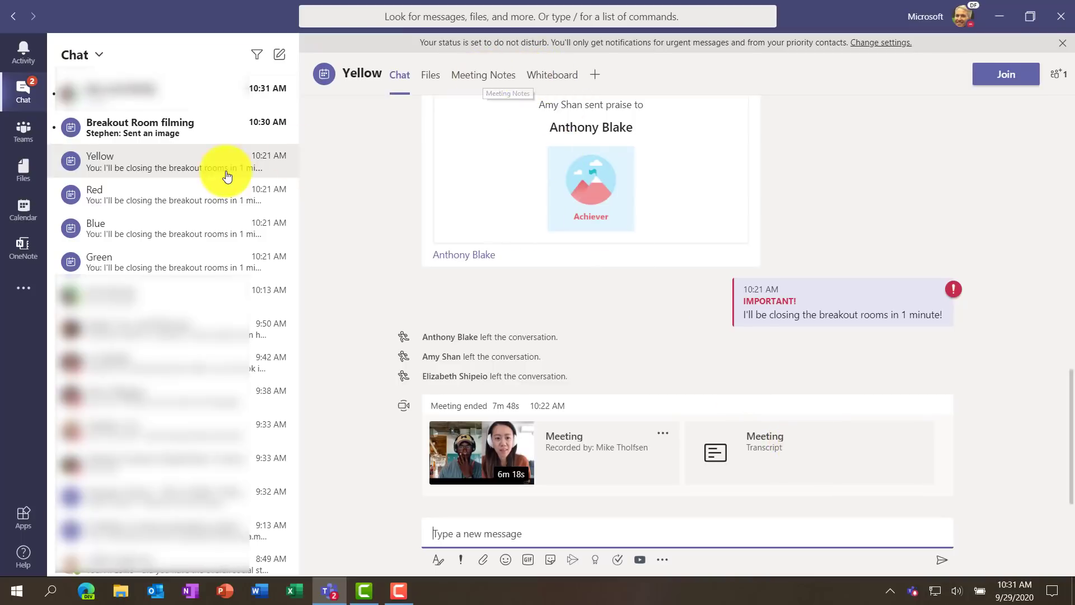
View the Blue room's whiteboard, check the Breakout Room filming chat, then return to Blue's conversation
{"action": "left_click", "coordinate": [159, 241]}
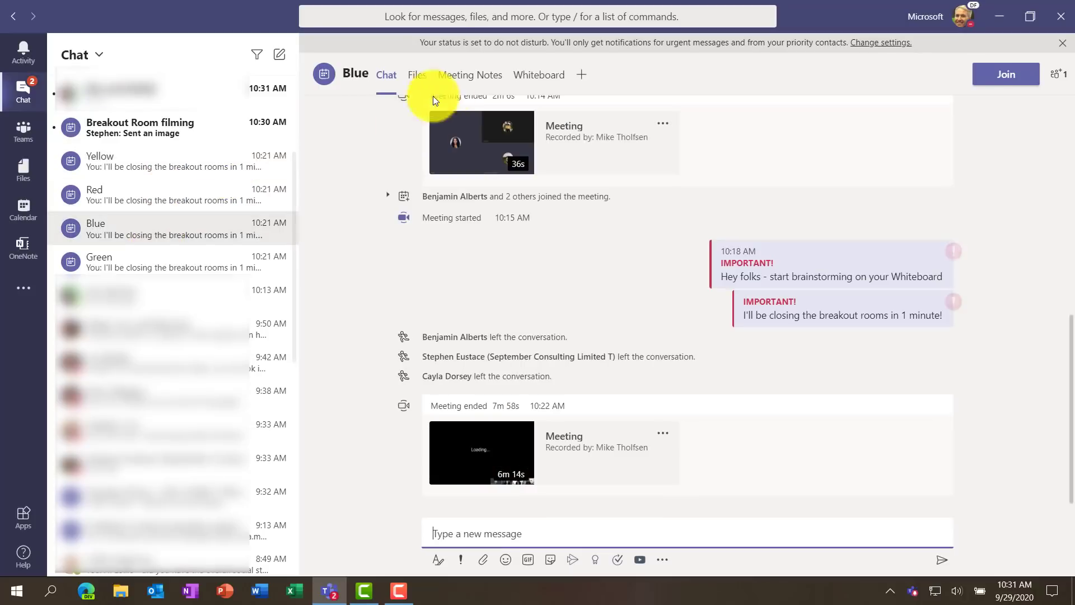
{"action": "left_click", "coordinate": [544, 73]}
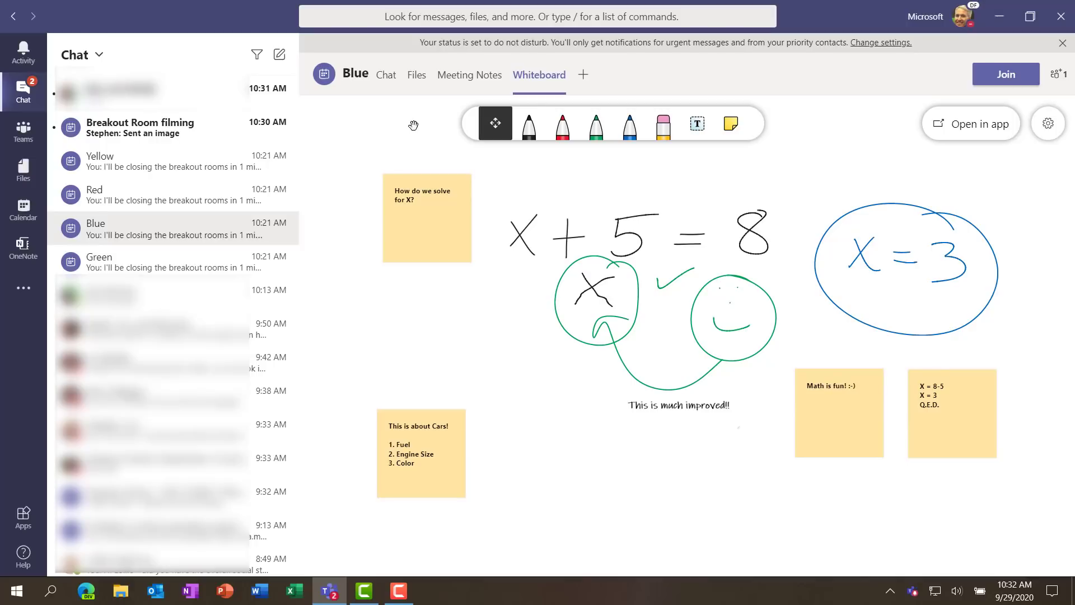
{"action": "left_click", "coordinate": [151, 128]}
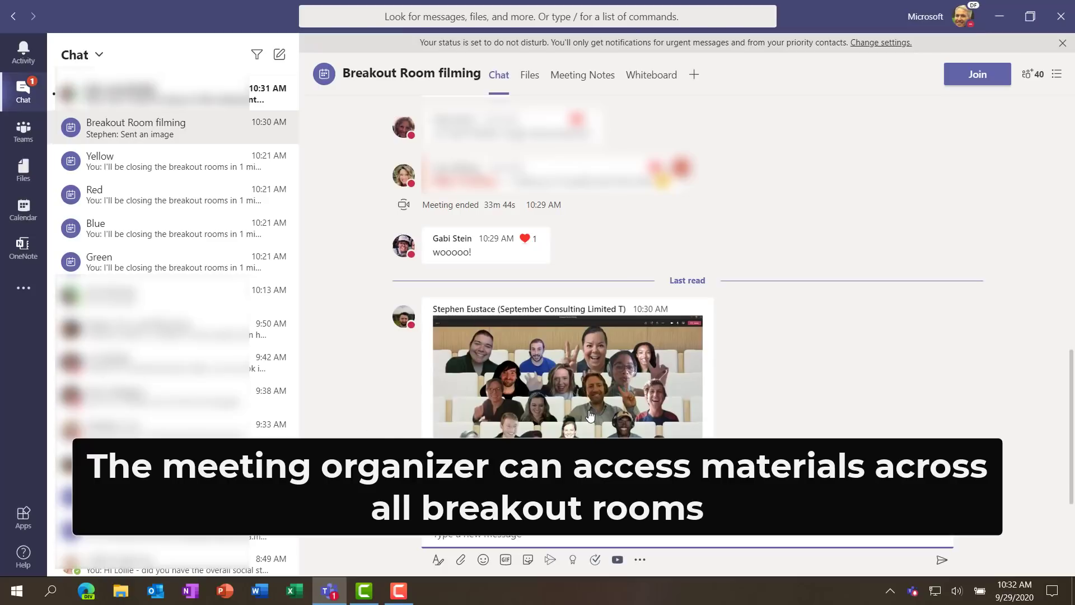
{"action": "mouse_move", "coordinate": [608, 414]}
{"action": "left_click", "coordinate": [152, 238]}
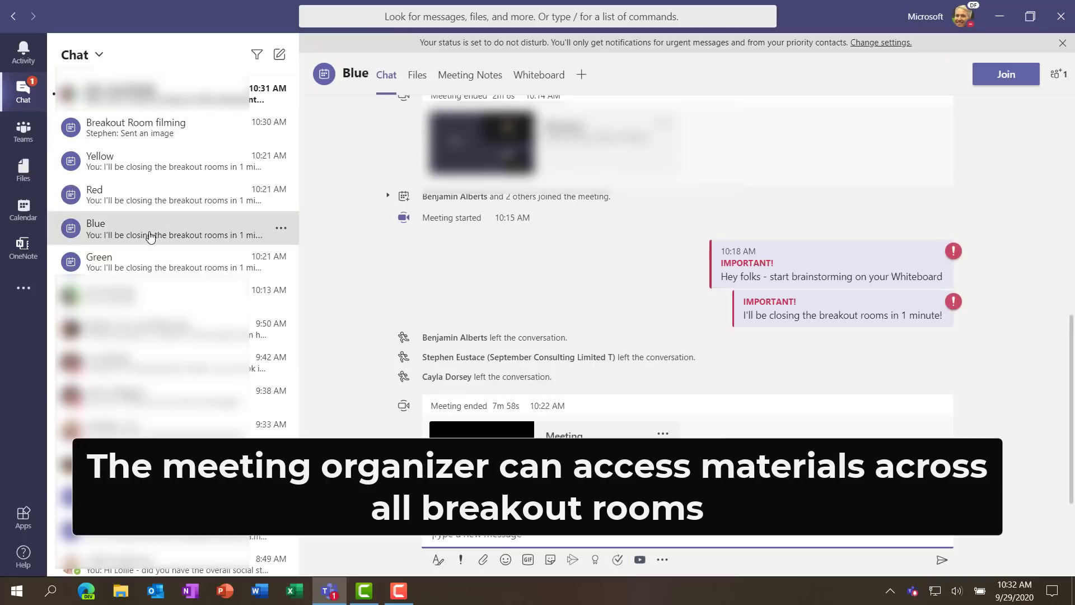